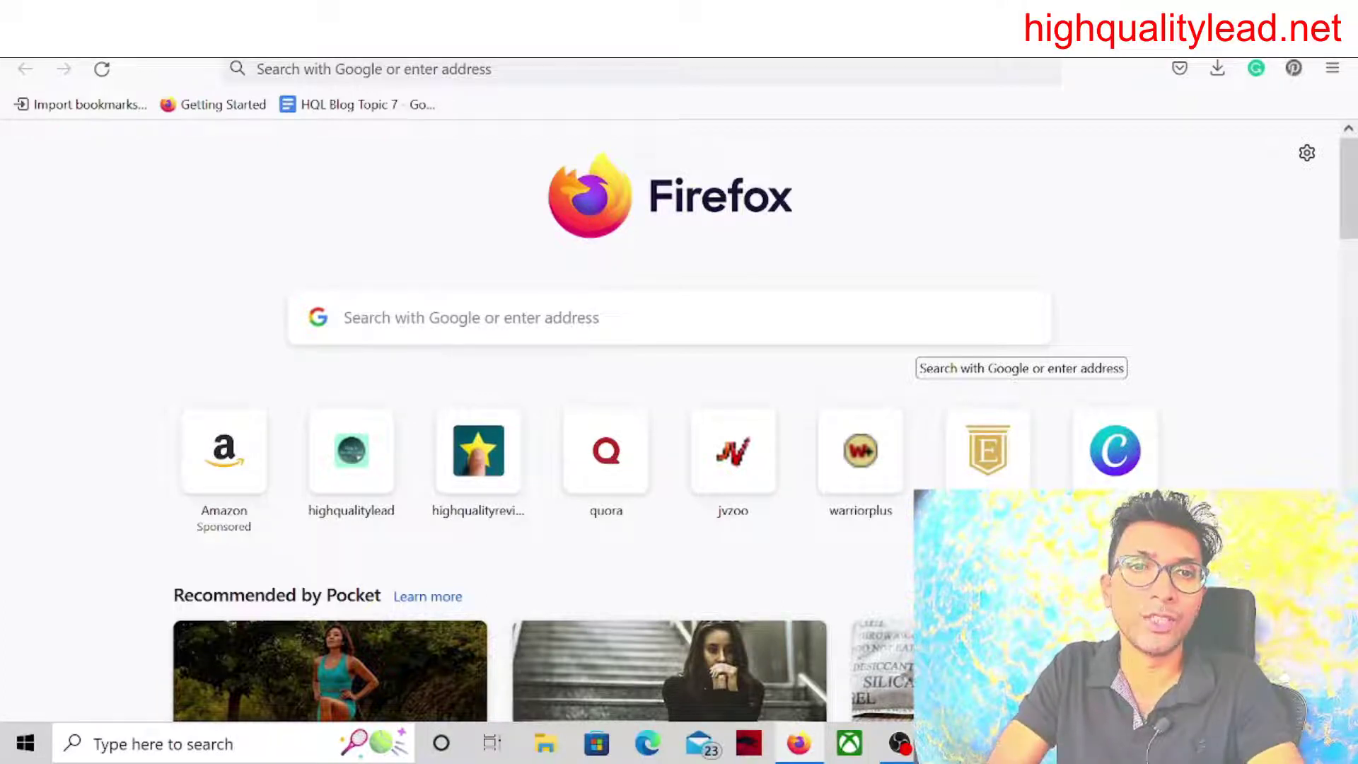
Search Google for 'wikipedia main page' and open the 'Wikipedia, the free encyclopedia' result.
left_click(343, 318)
type("wi")
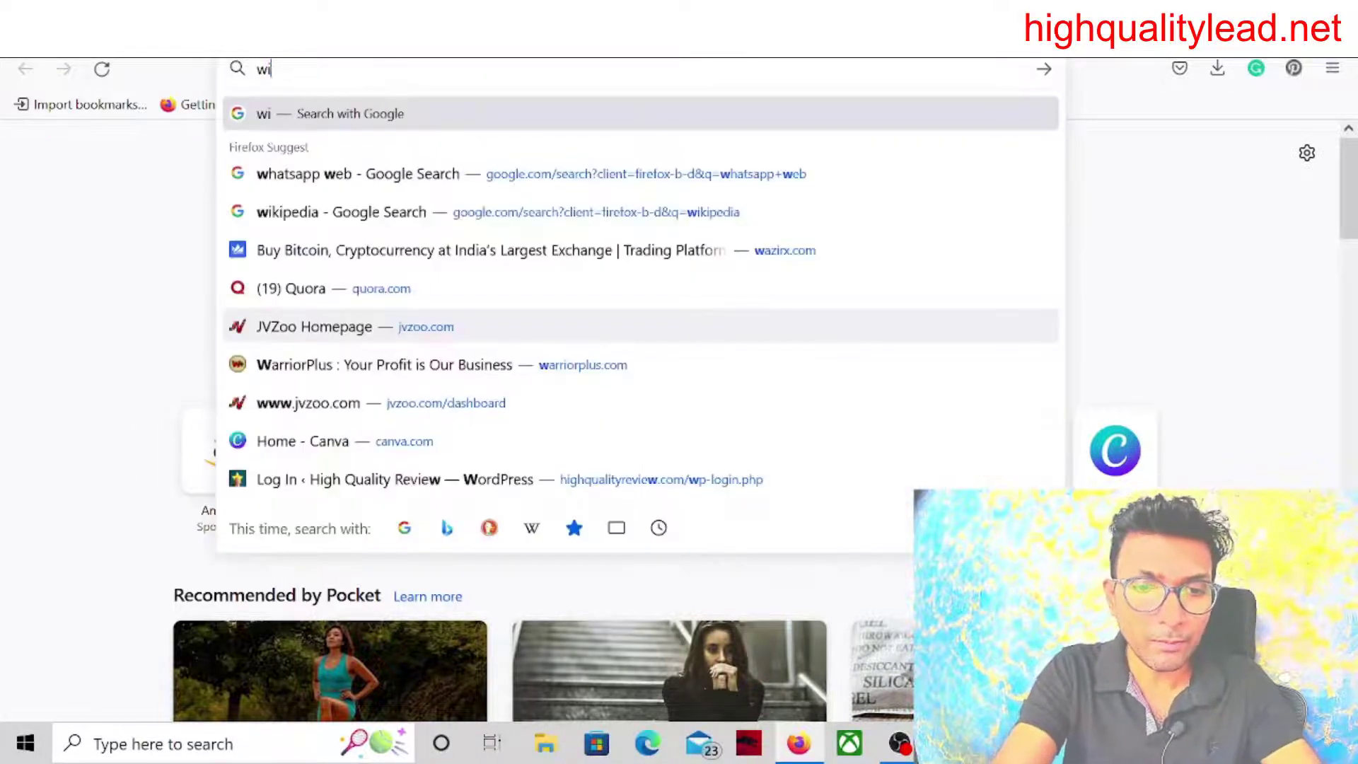
type("ki")
key("Down")
type("ma")
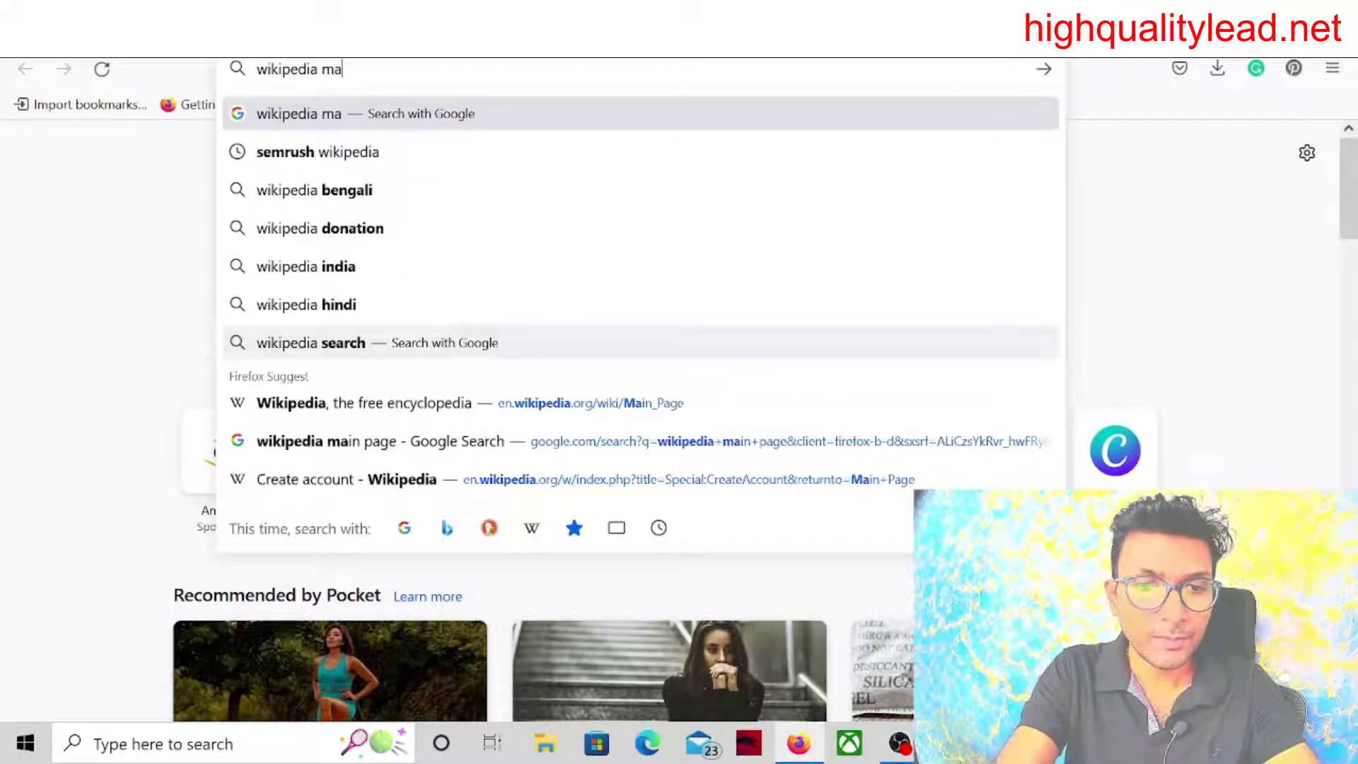
type("in")
left_click(337, 161)
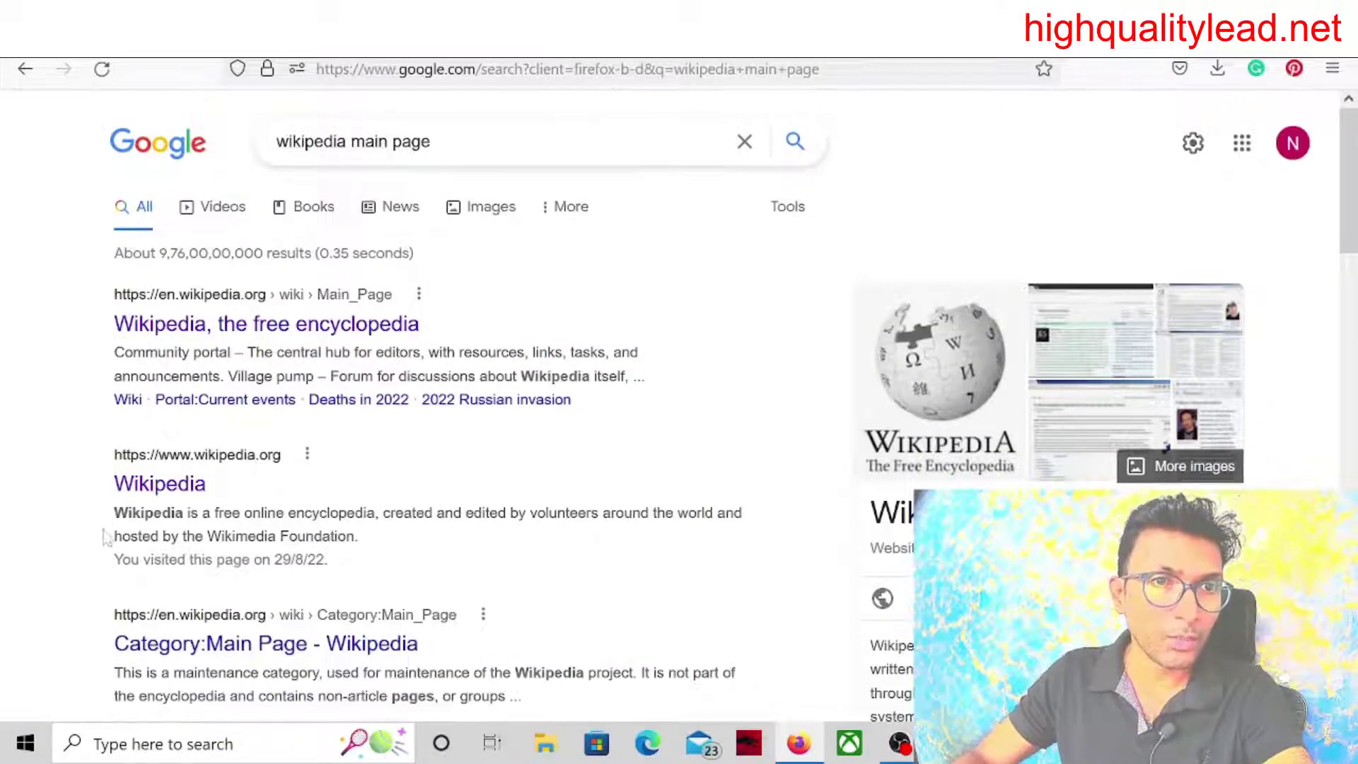
left_click(259, 325)
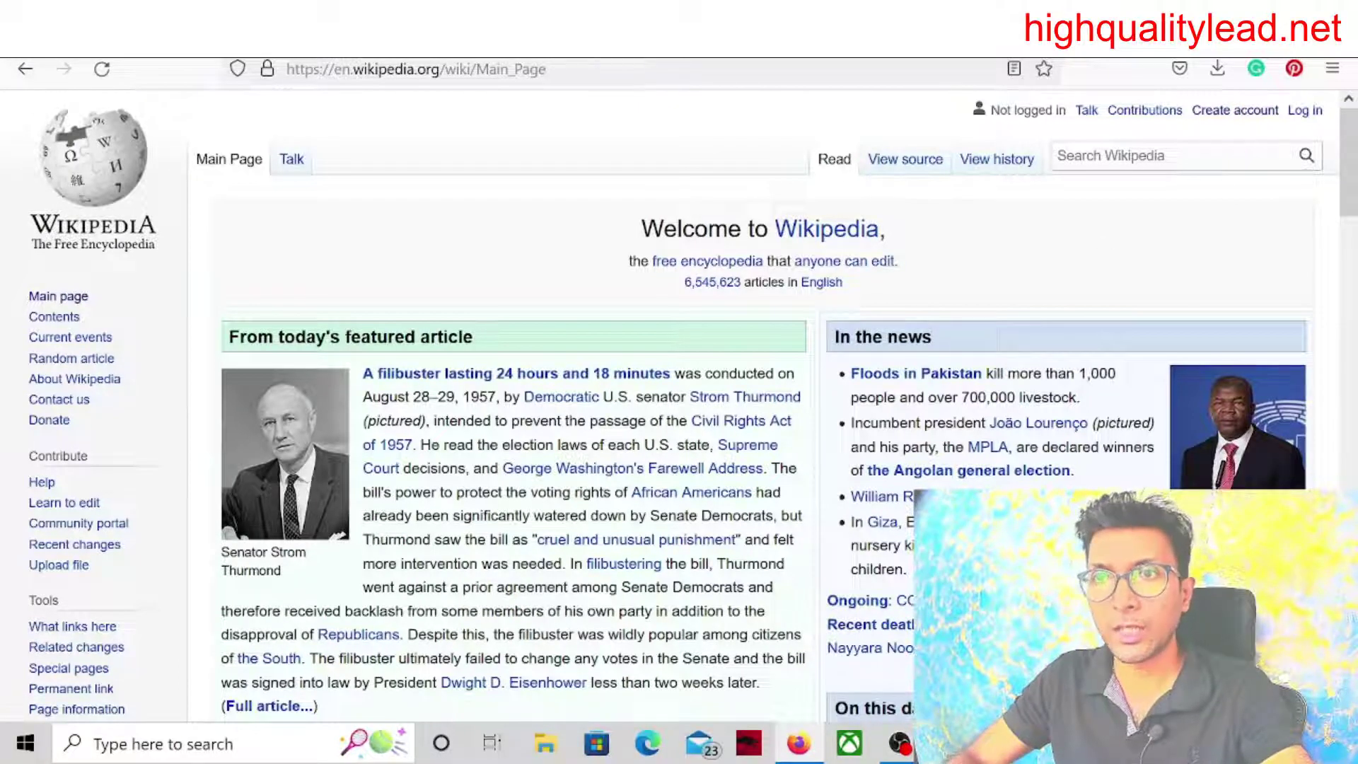
Open Wikipedia's Create account form and look over its username, password, email and CAPTCHA fields.
left_click(1223, 117)
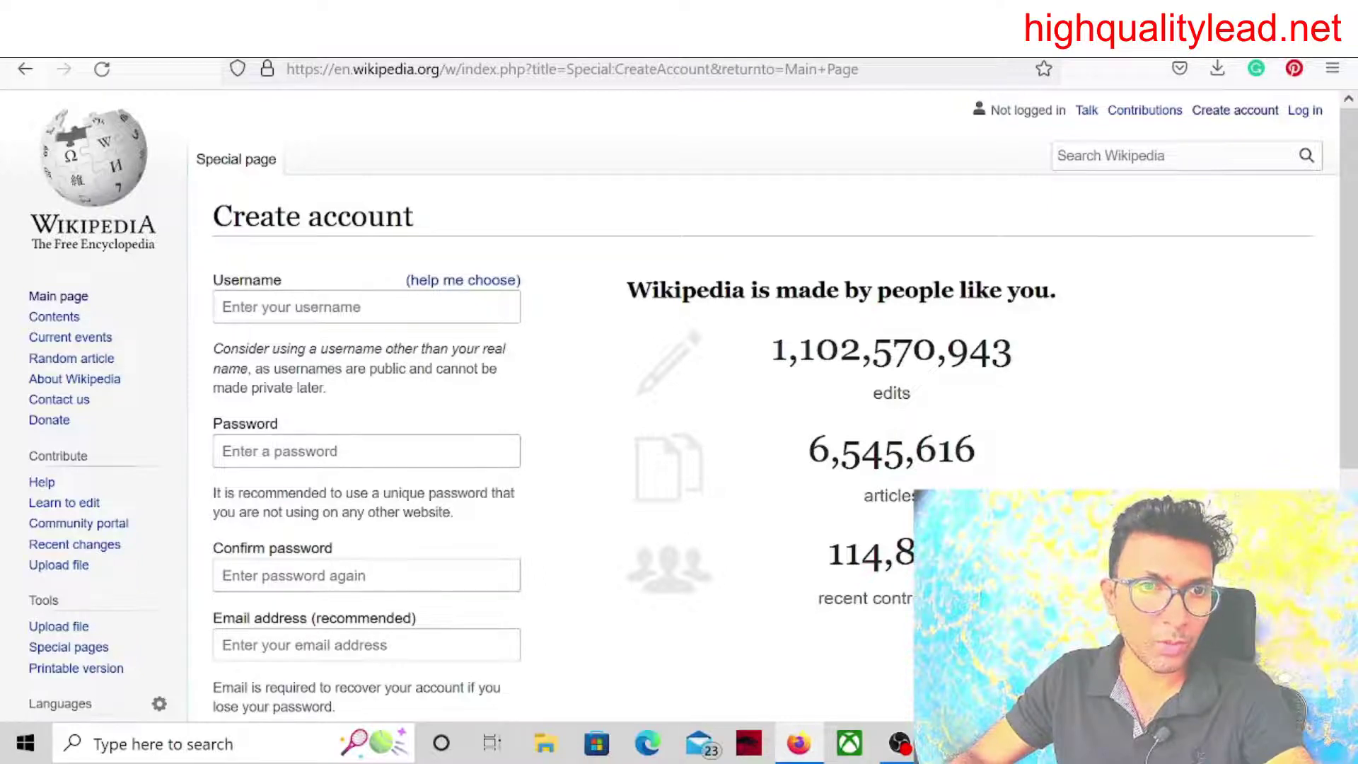
scroll(371, 572, "down", 5)
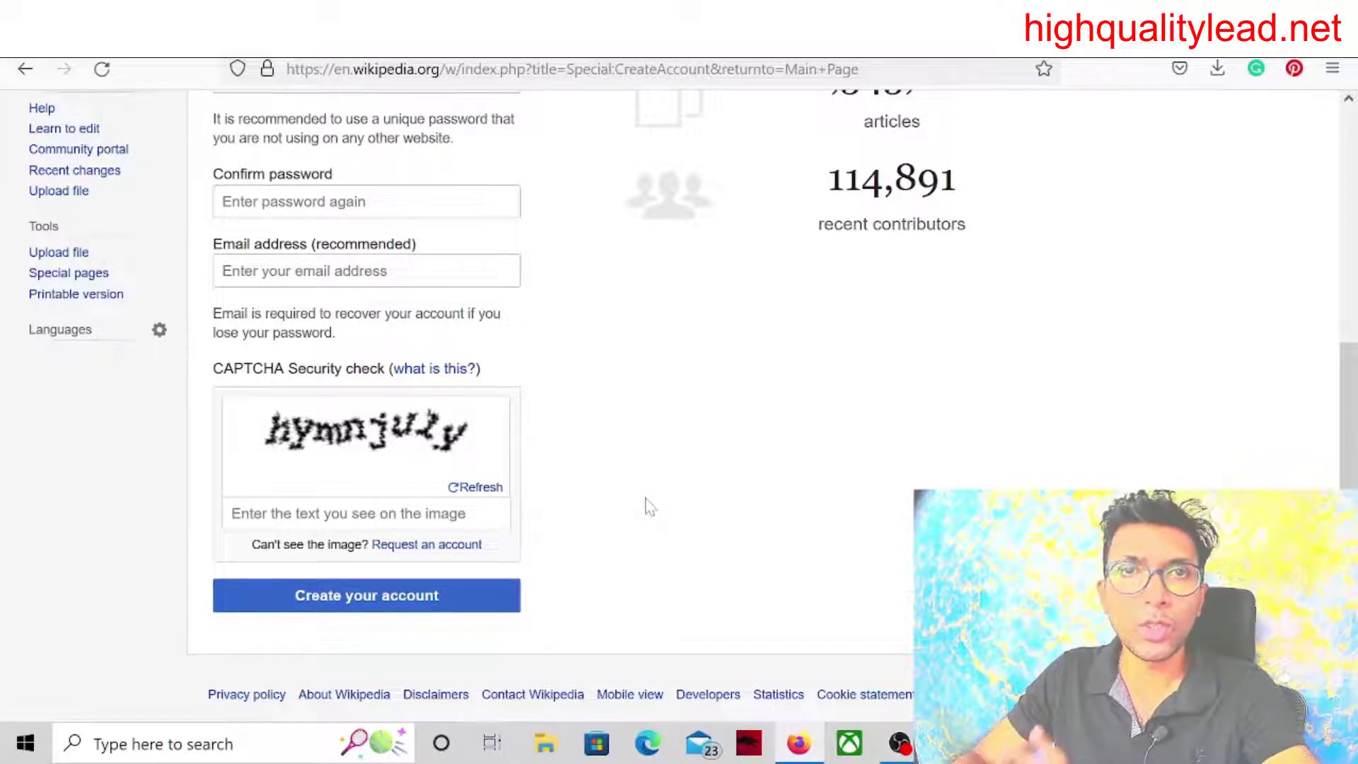
scroll(645, 503, "up", 5)
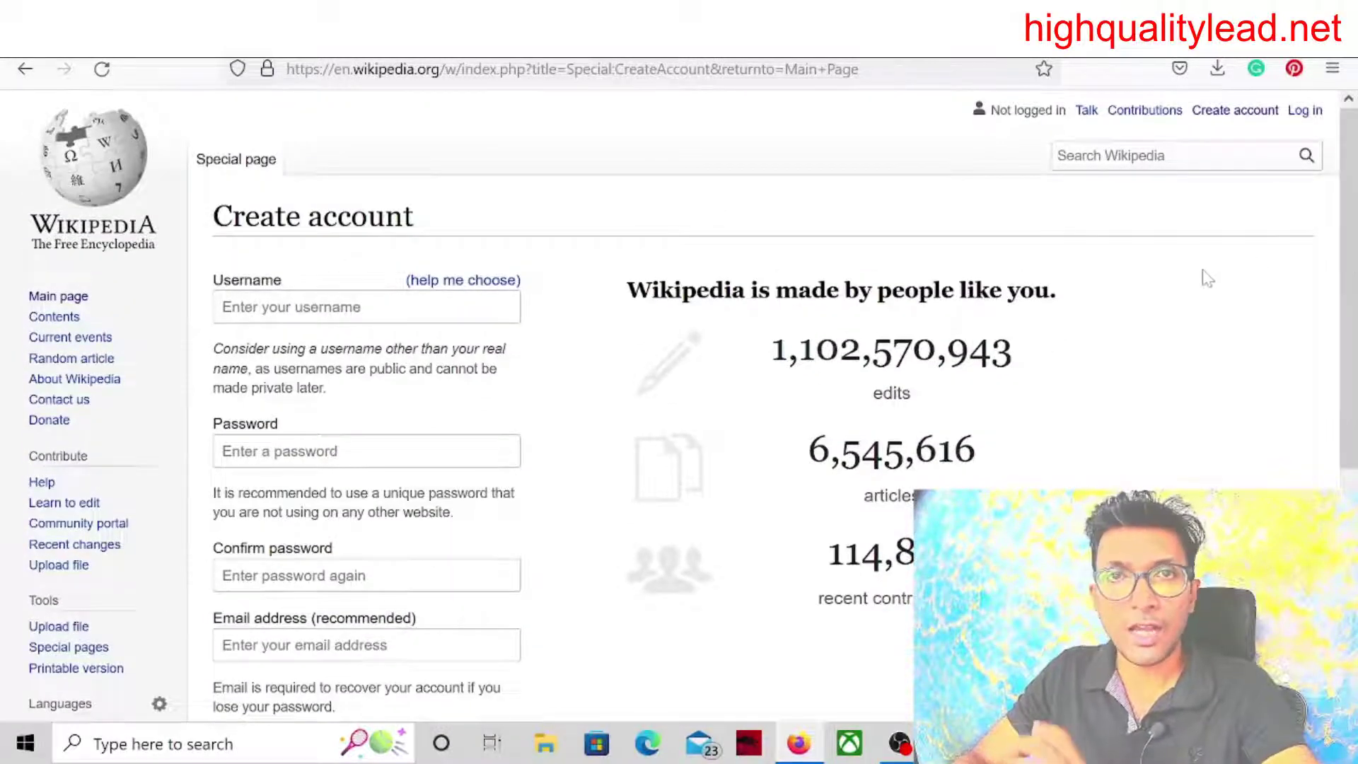
Log in with the account password and 'Keep me logged in' ticked, declining Firefox's password saving.
left_click(1304, 113)
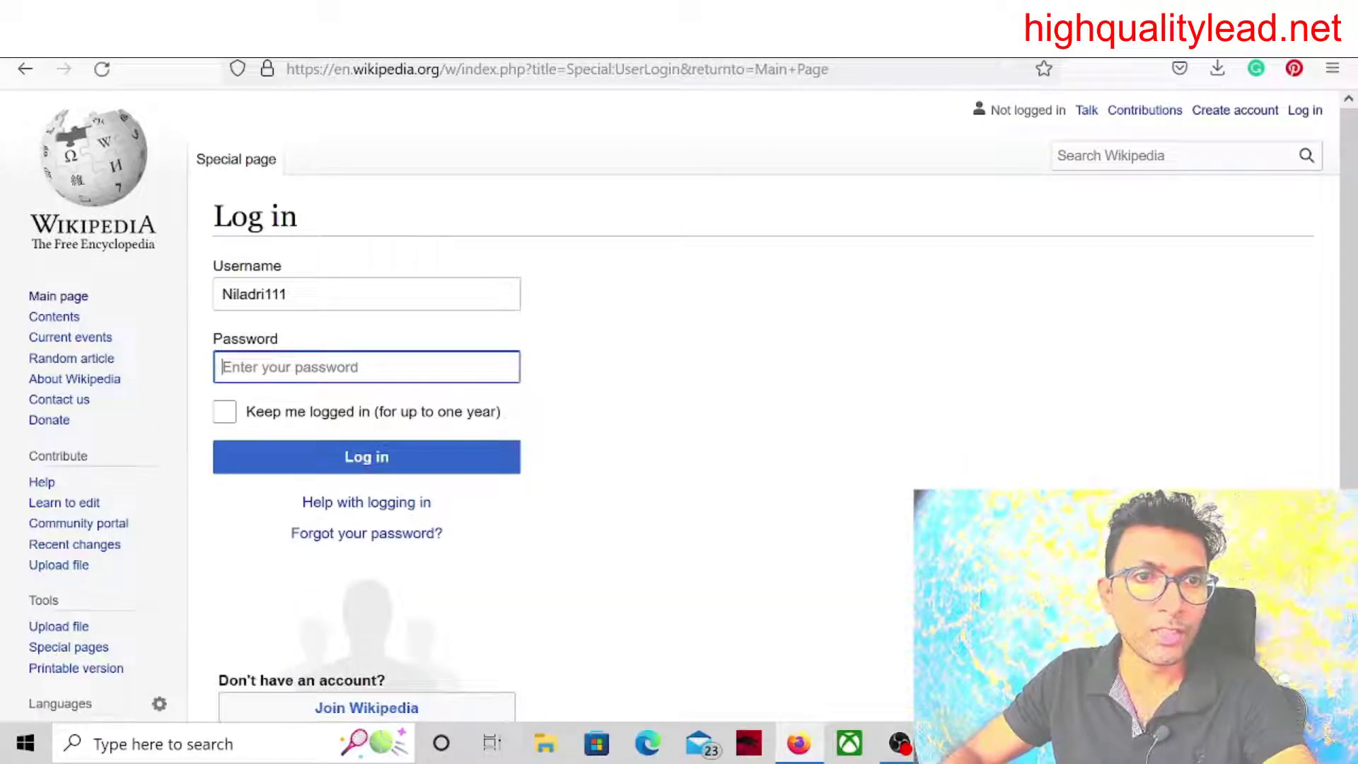
type("****")
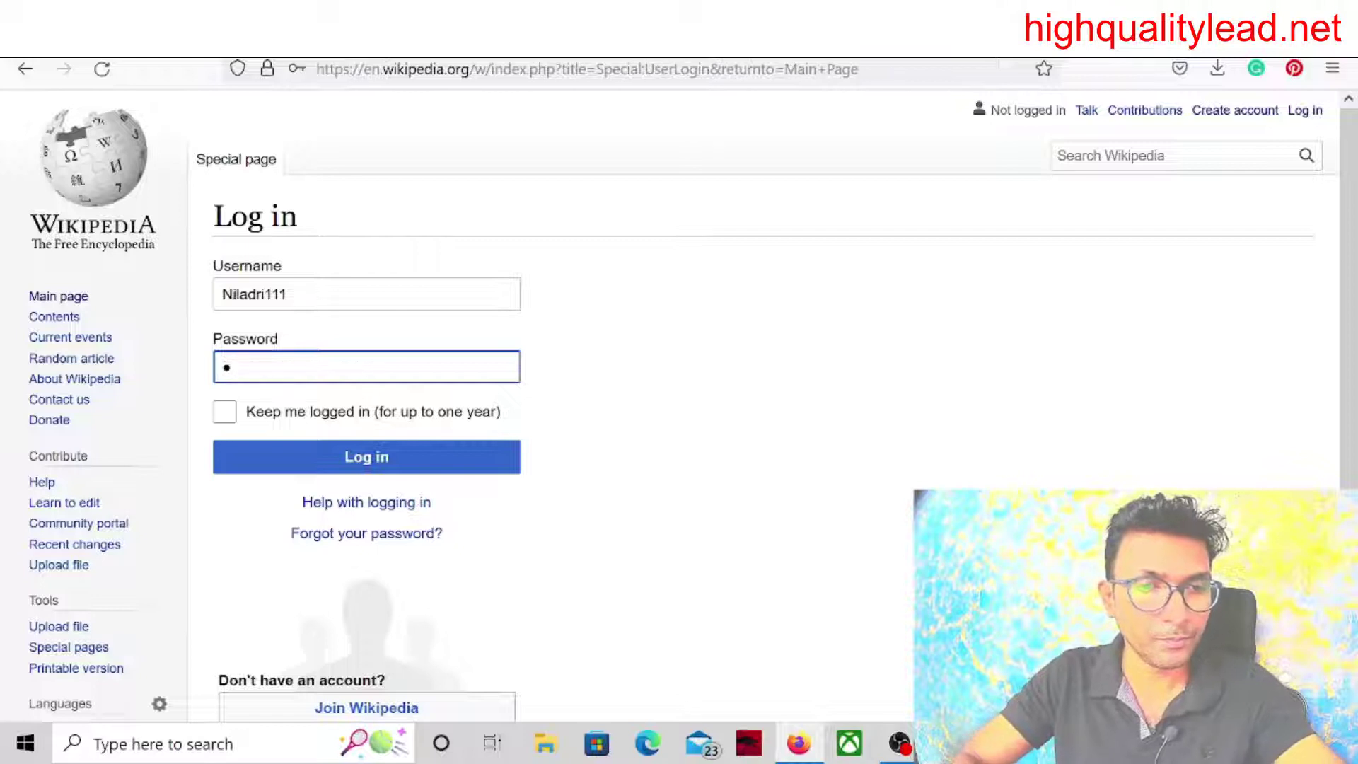
type("*****")
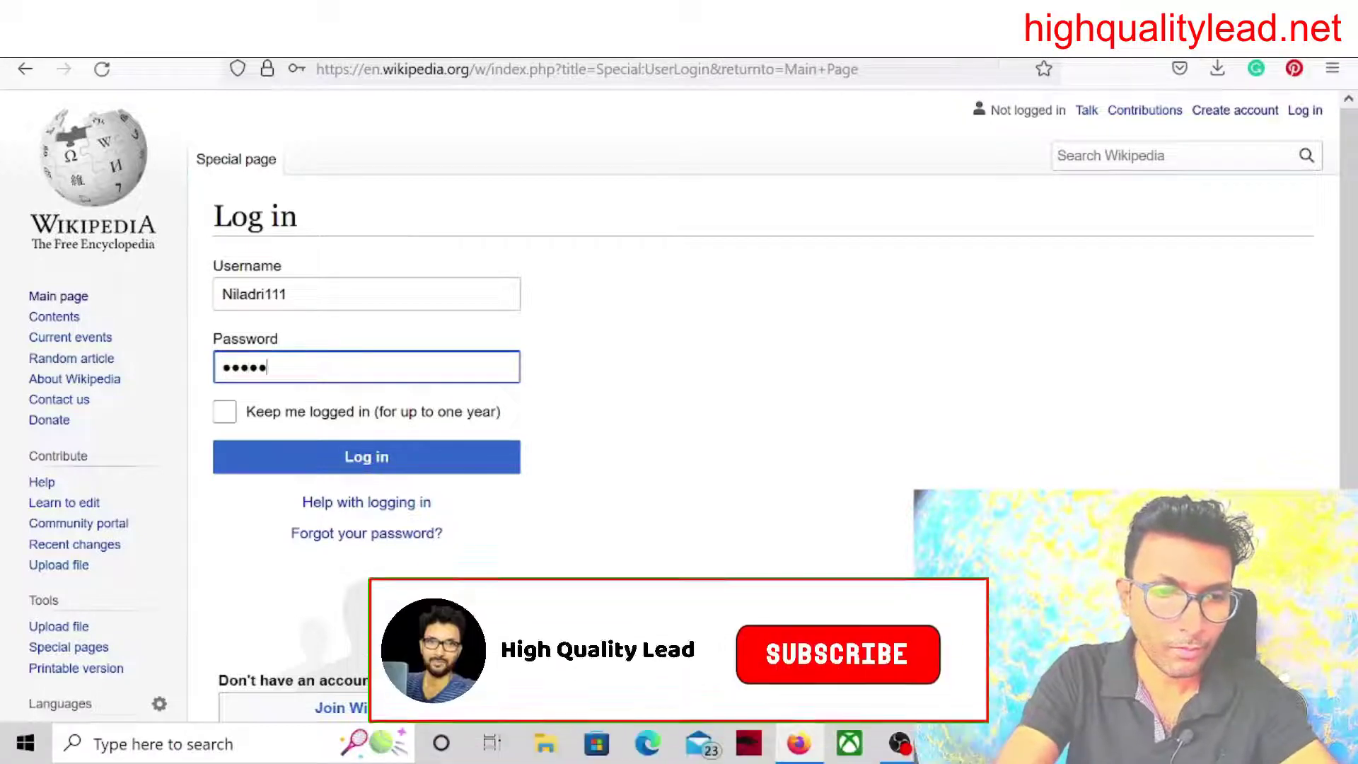
type("***")
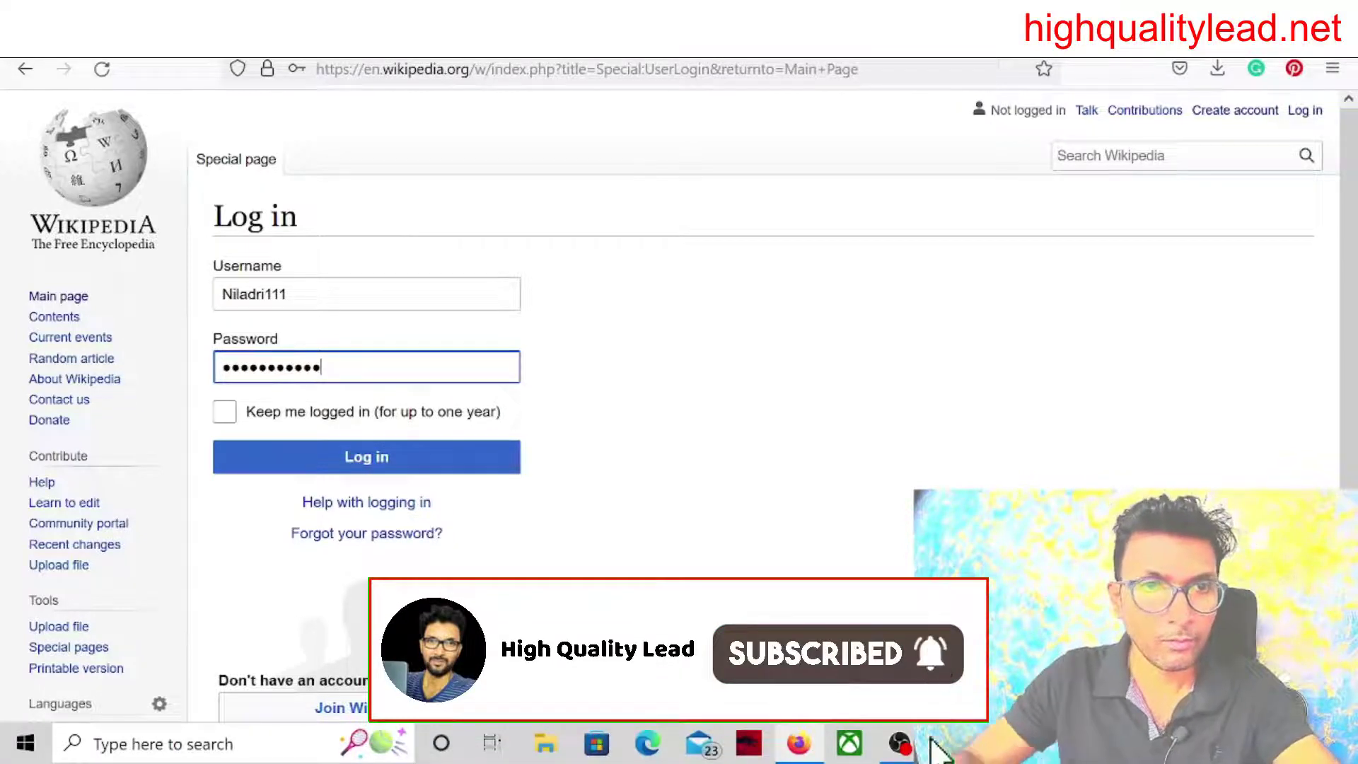
left_click(224, 411)
left_click(382, 461)
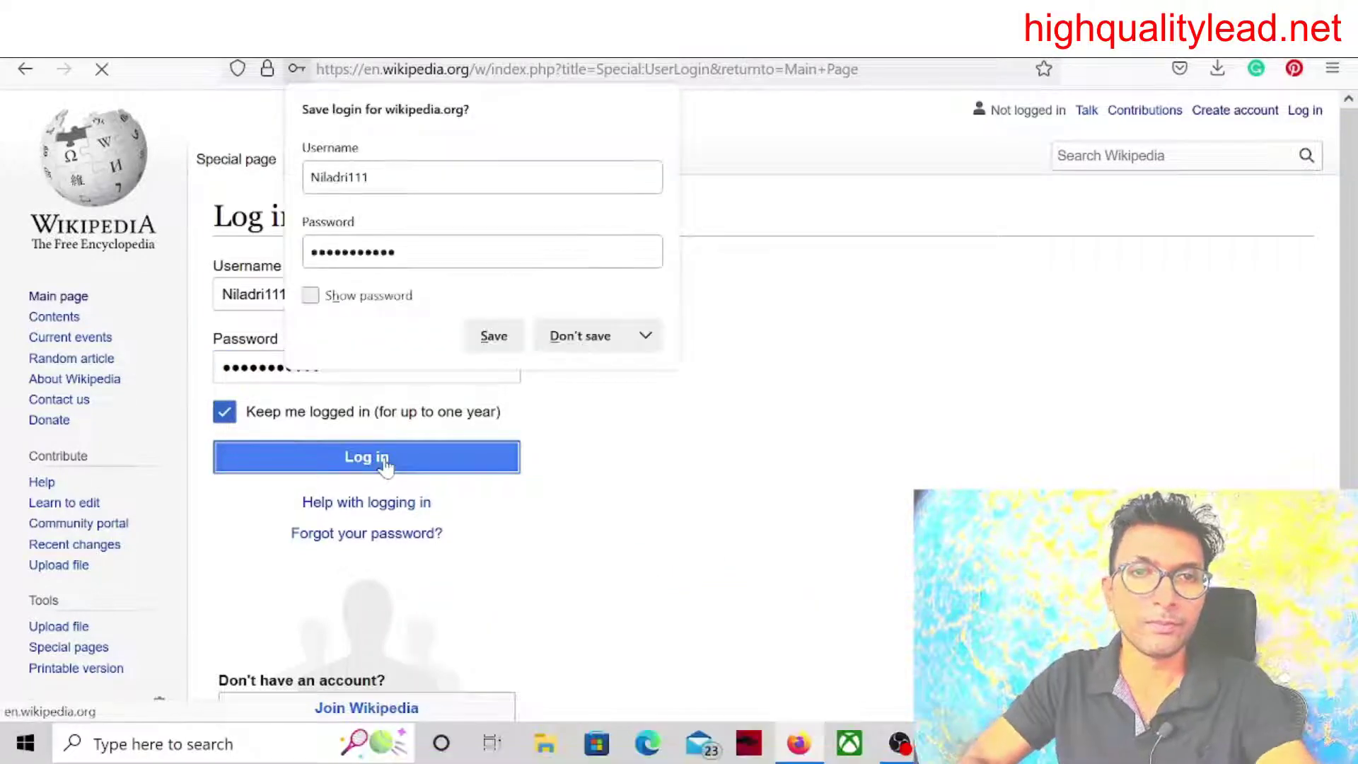
left_click(587, 337)
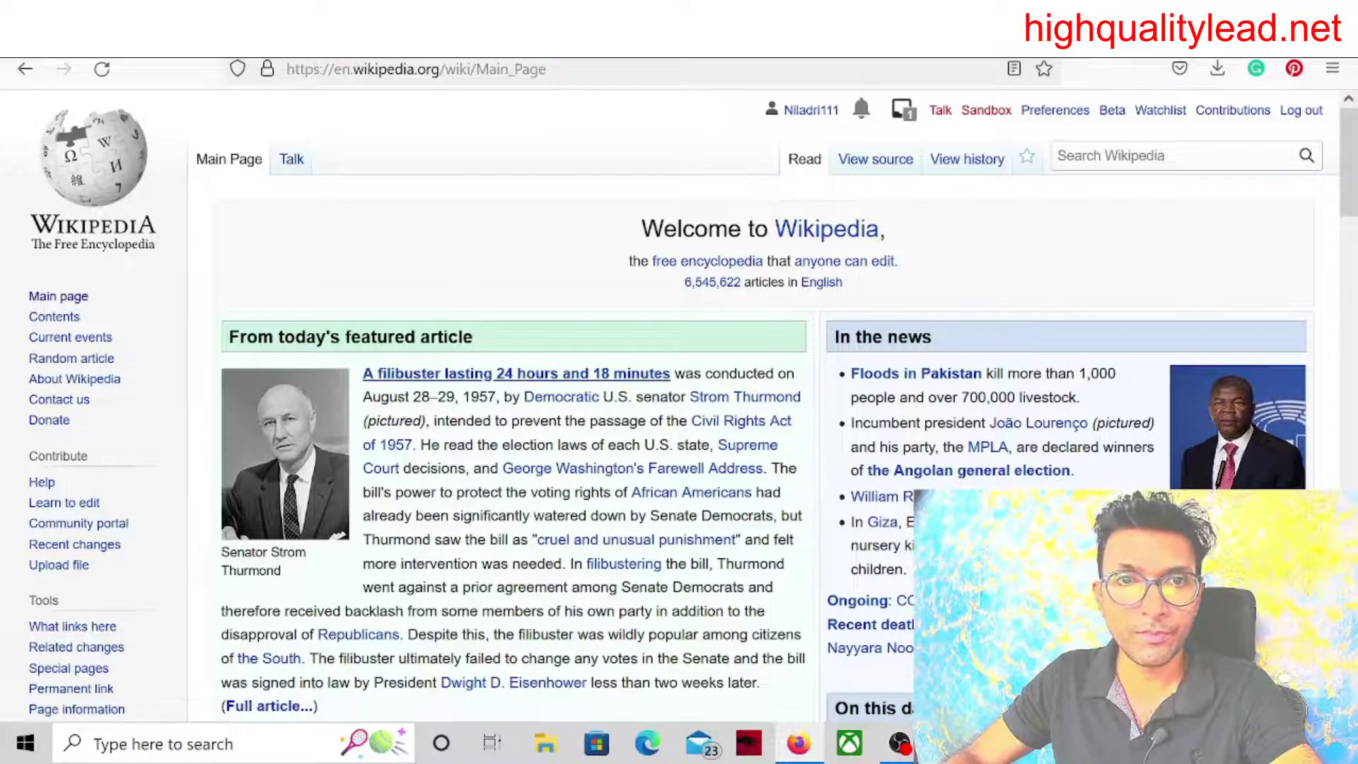
scroll(515, 424, "down", 5)
scroll(799, 439, "down", 9)
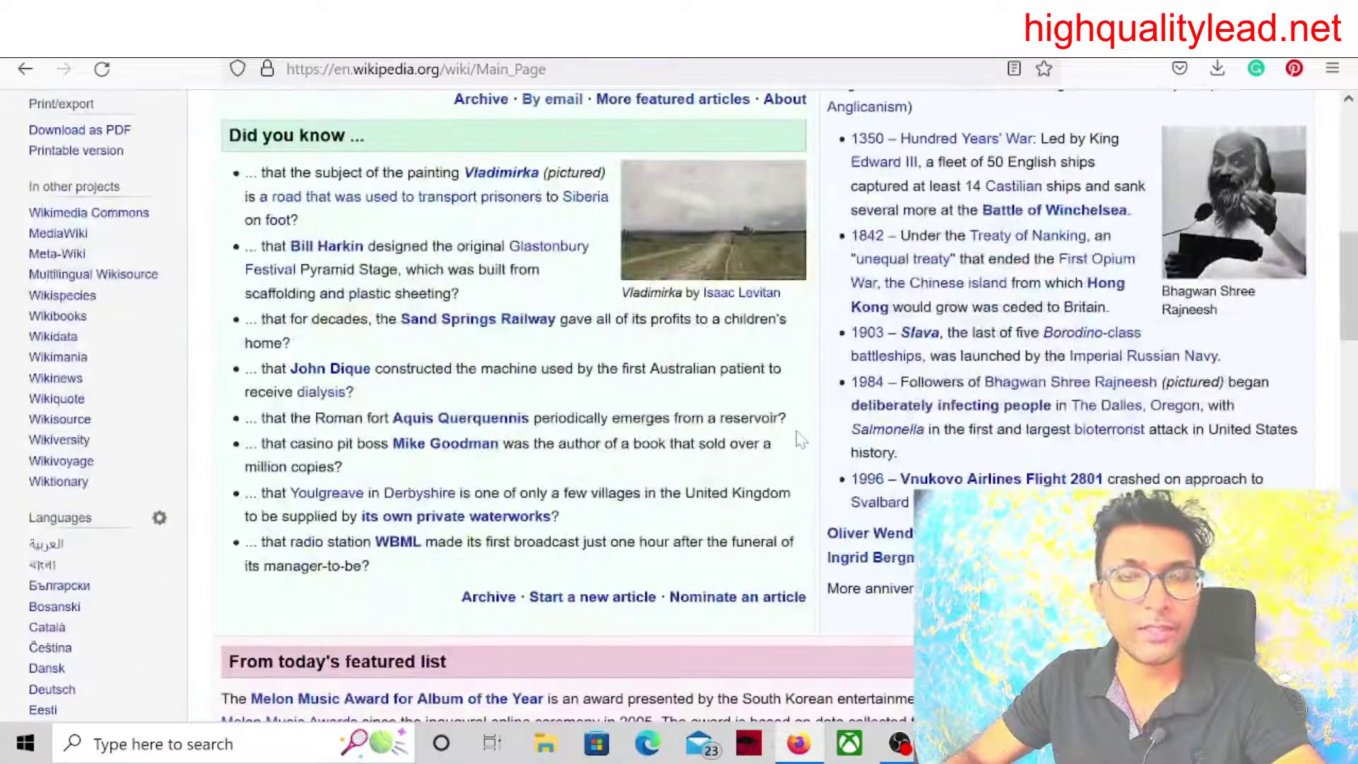
scroll(799, 439, "down", 6)
scroll(799, 438, "up", 20)
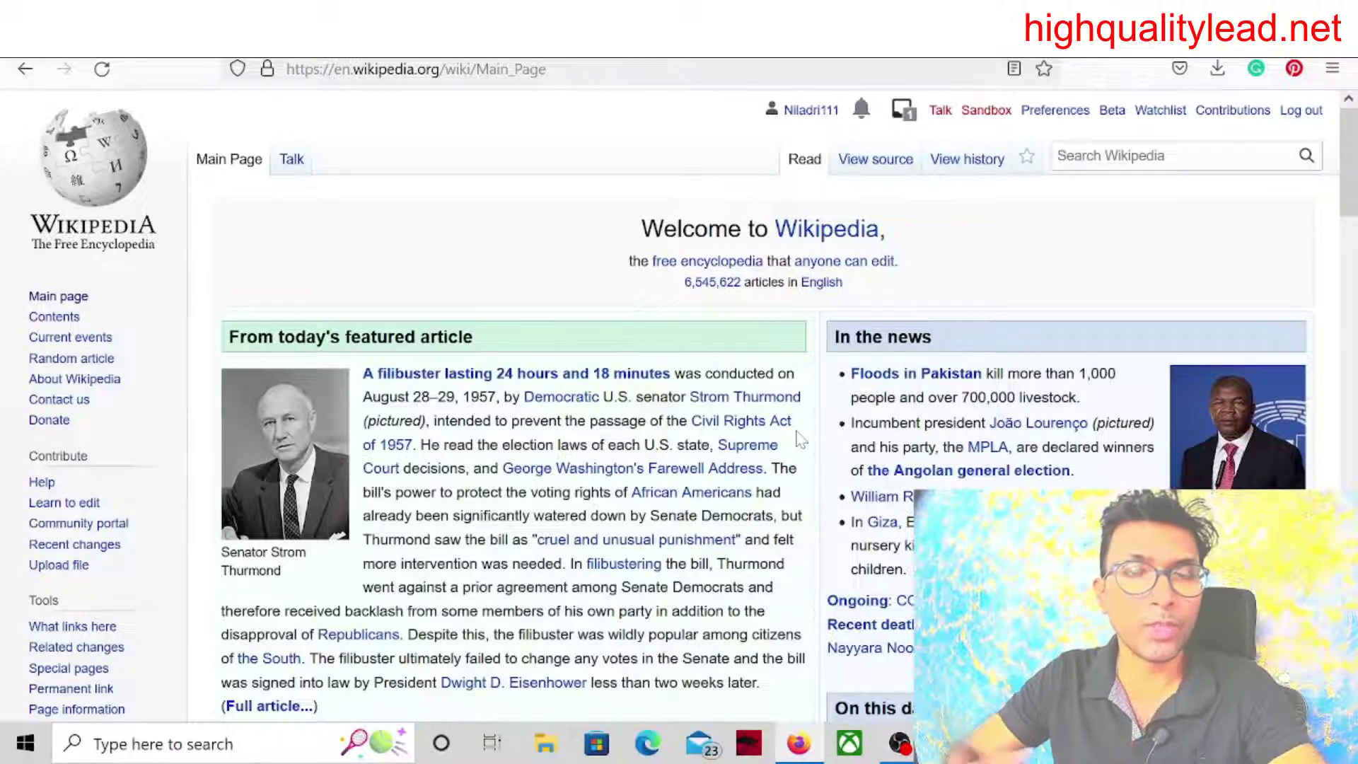
In a new tab, search highqualitylead.net for 'semrush' and open the SEMrush competitor analysis article.
key("ctrl+t")
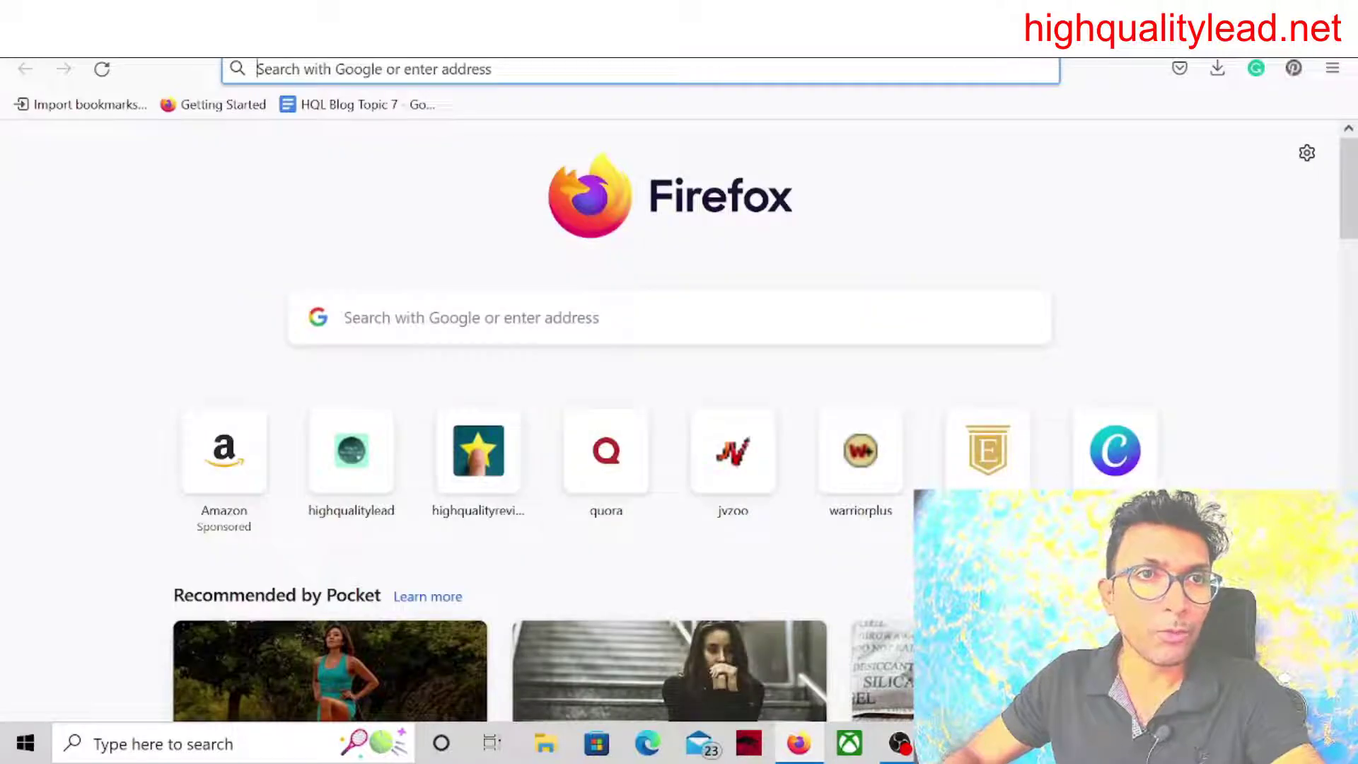
left_click(343, 505)
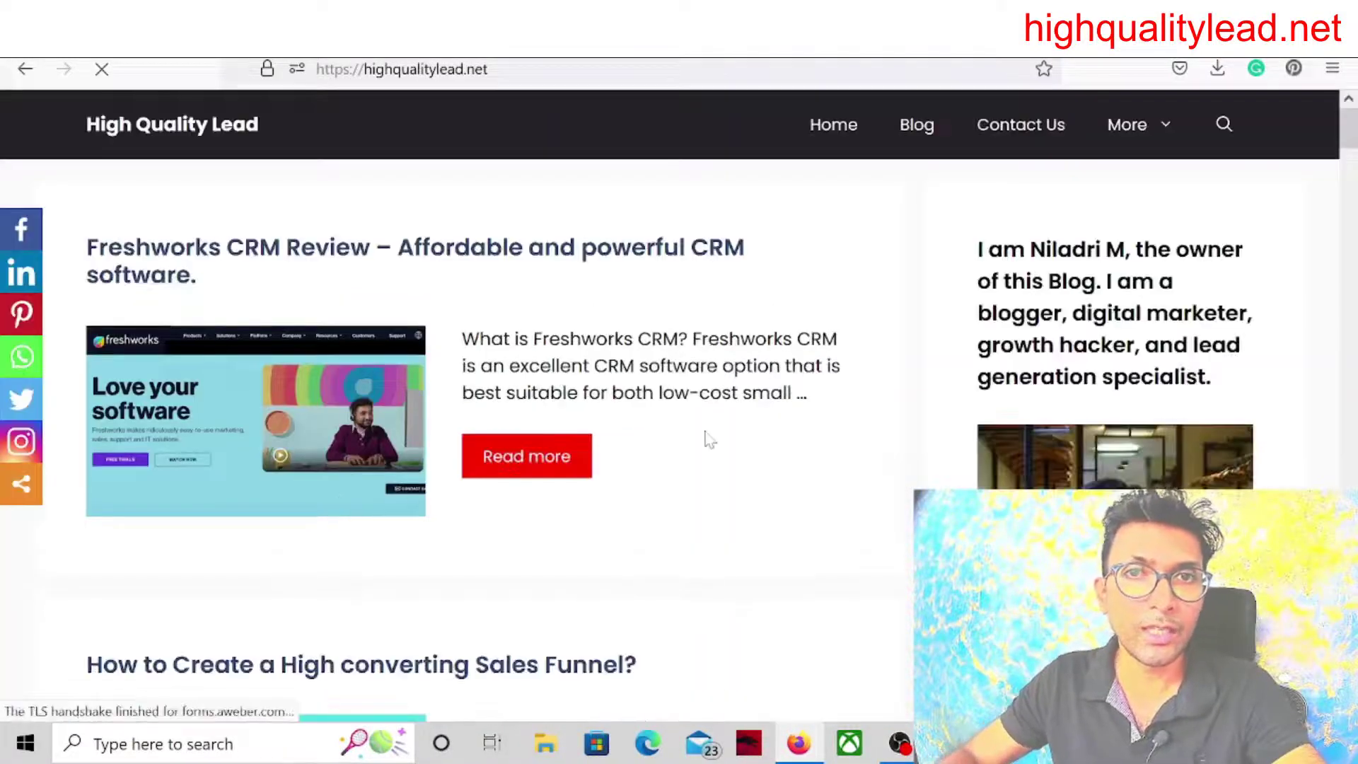
left_click(1228, 134)
type("semrush")
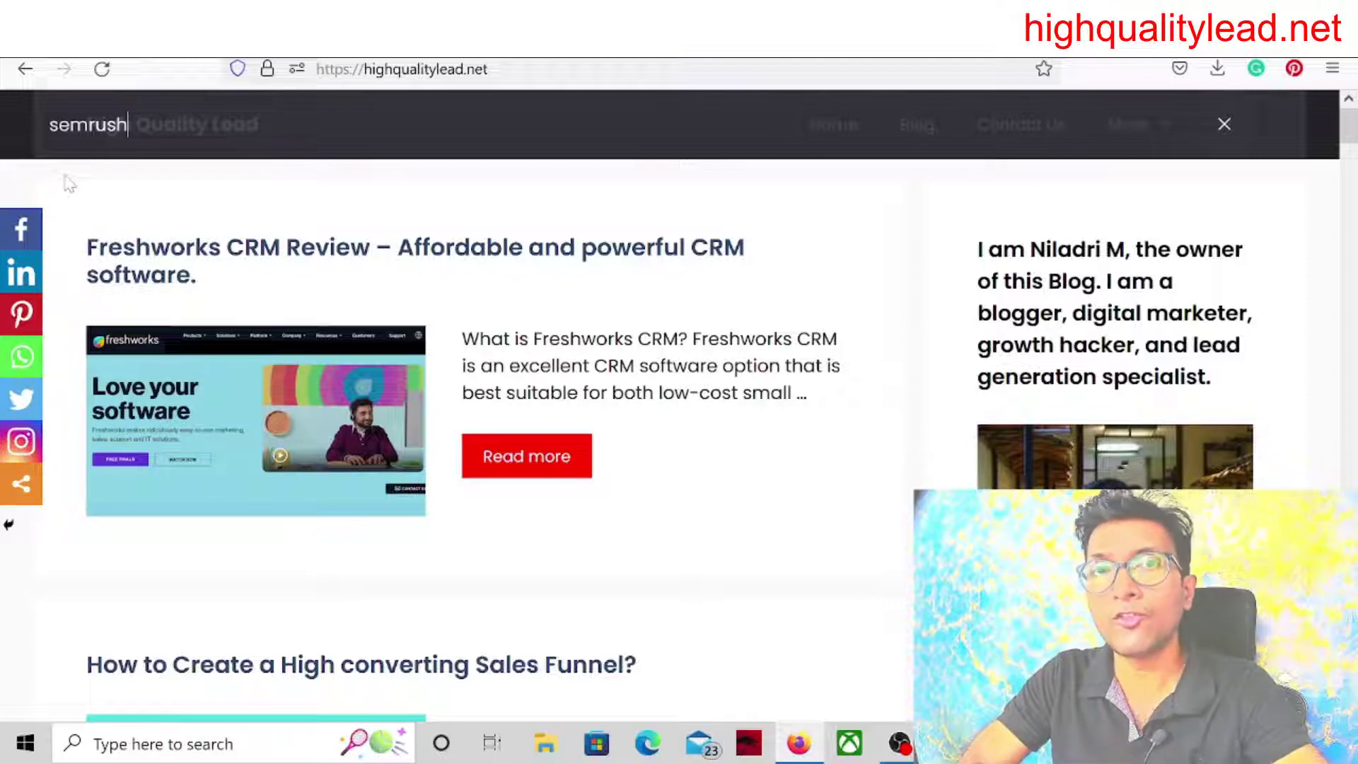
key("Return")
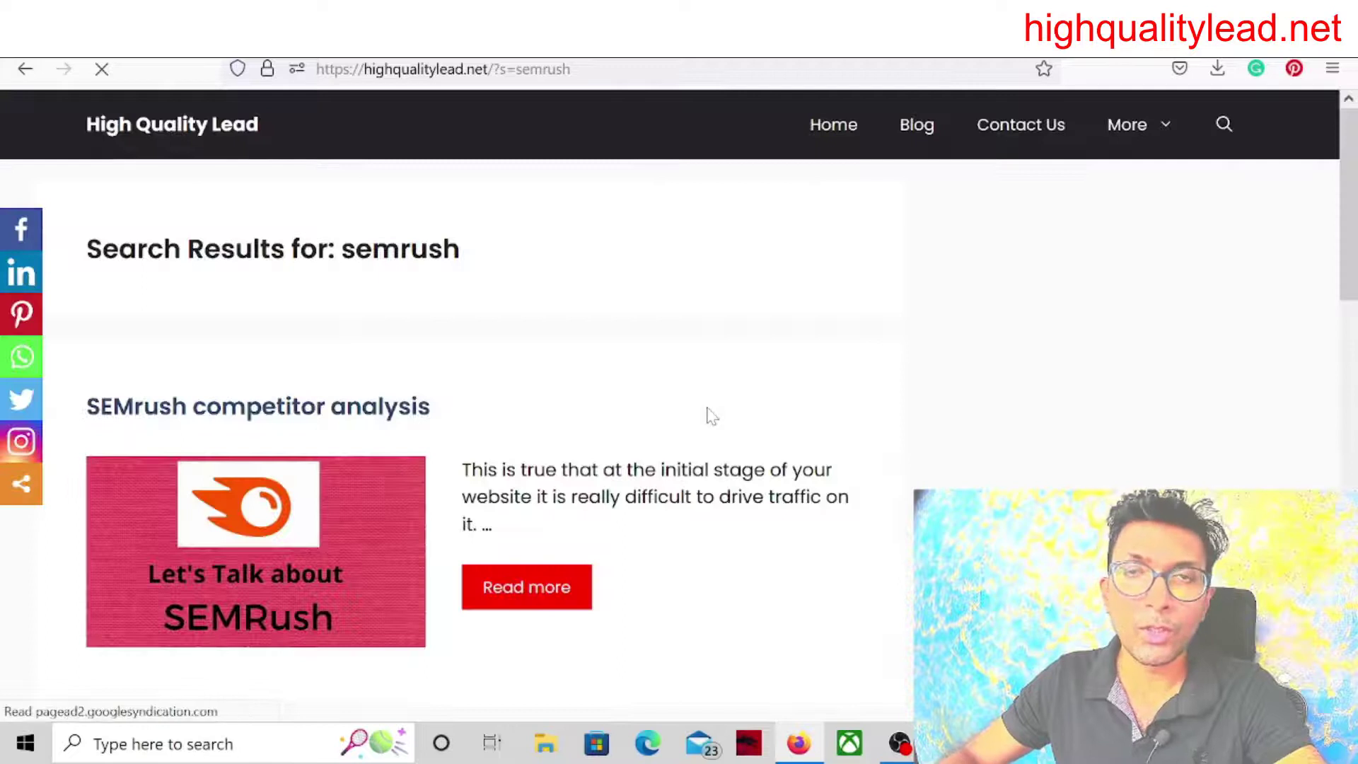
scroll(715, 513, "down", 2)
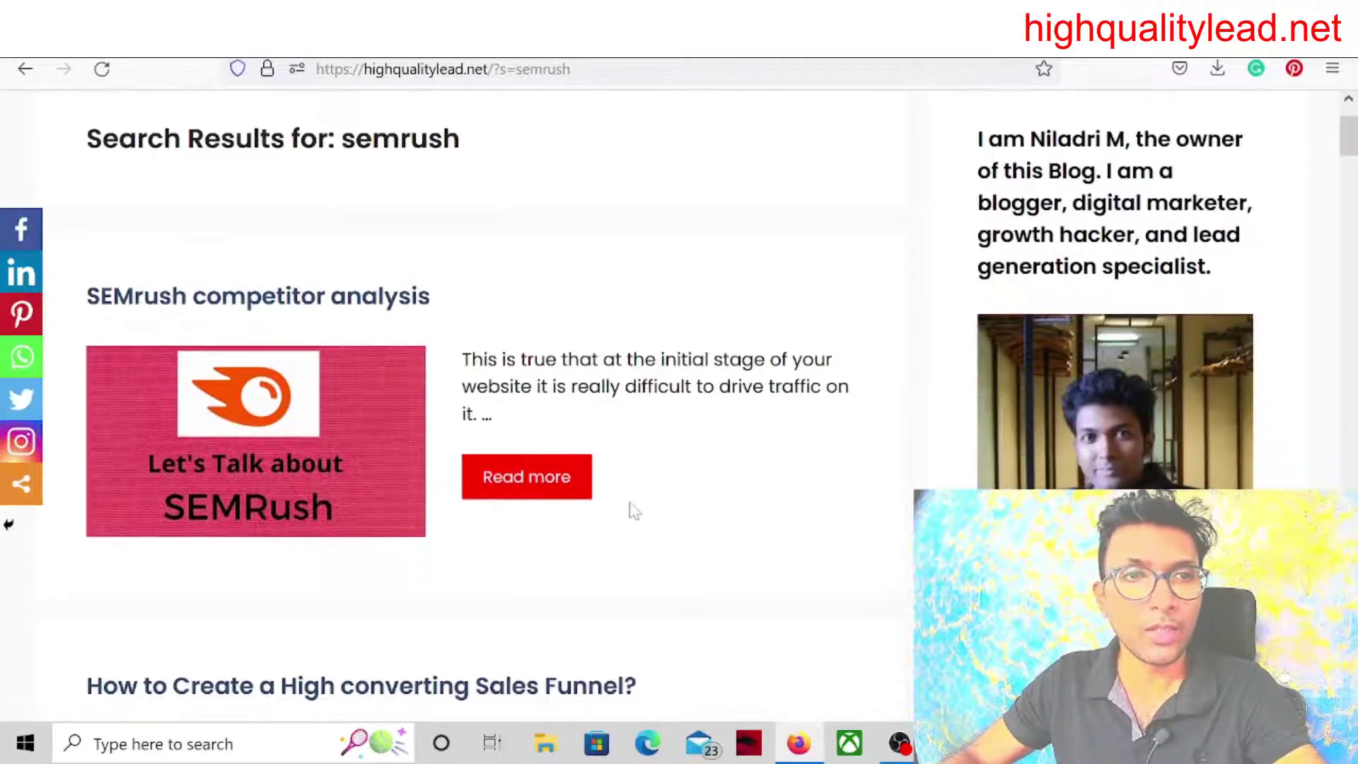
left_click(533, 494)
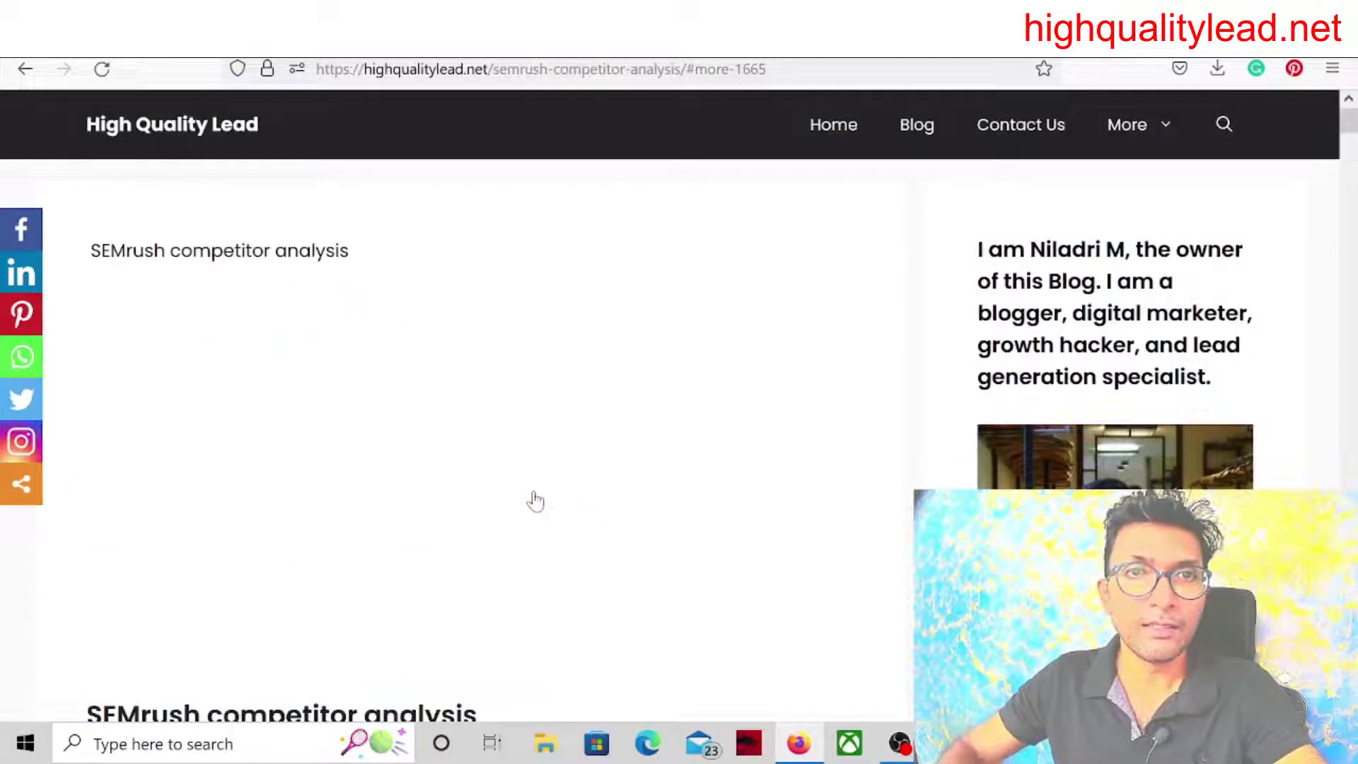
scroll(645, 460, "down", 13)
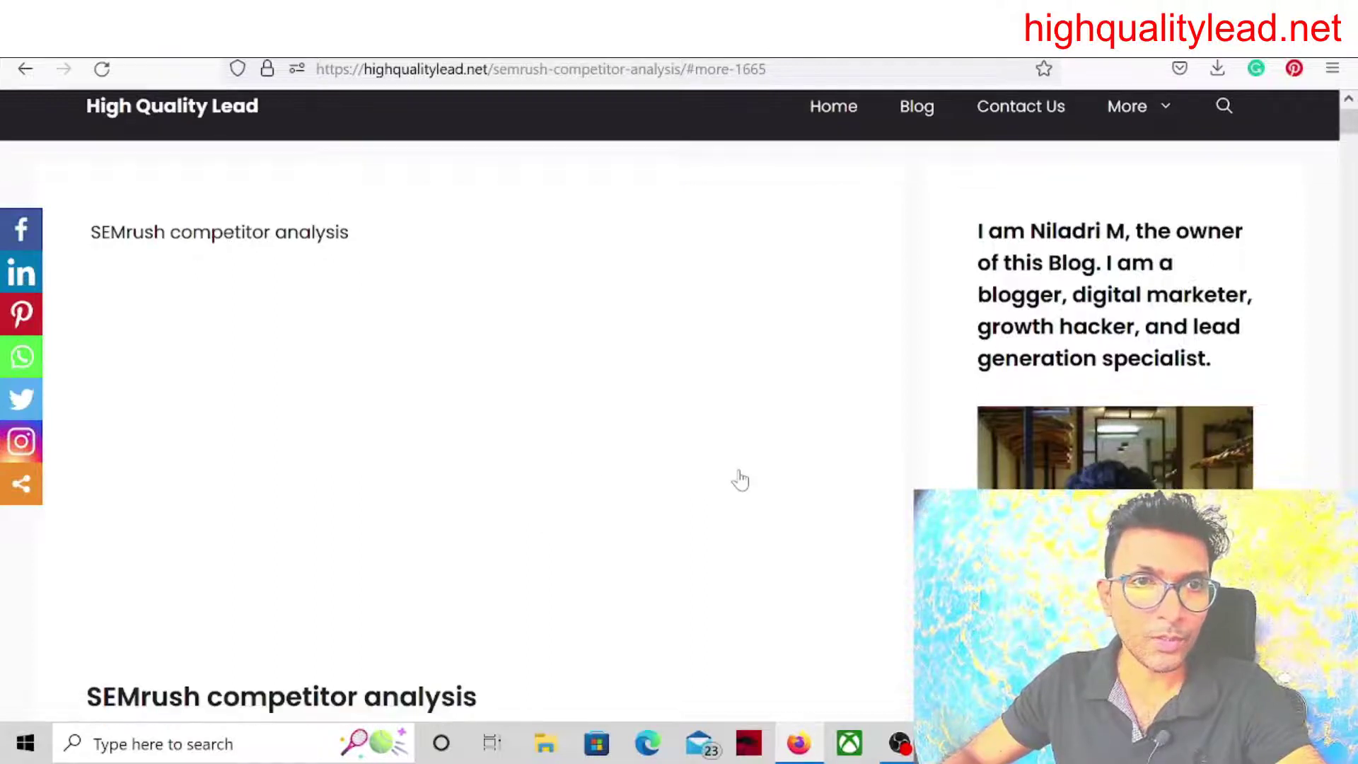
scroll(841, 465, "down", 14)
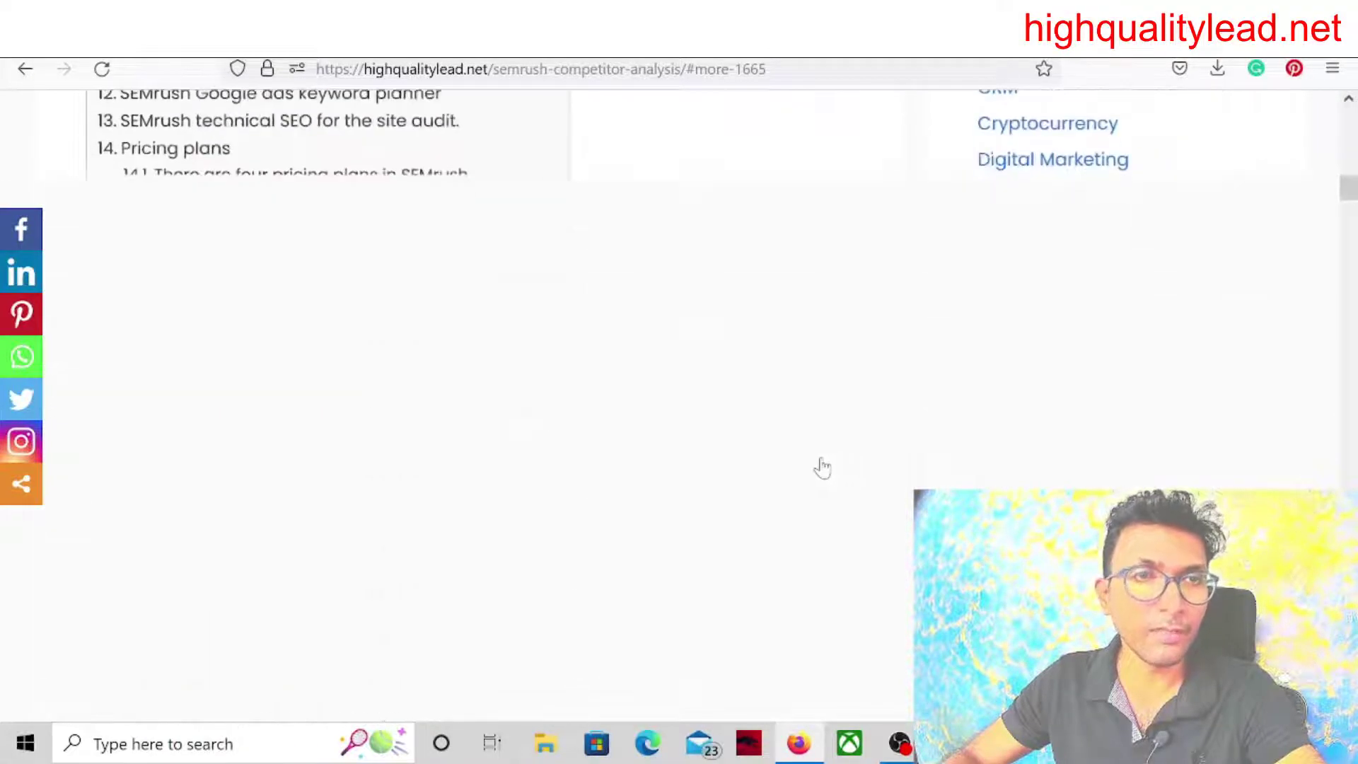
scroll(820, 463, "up", 6)
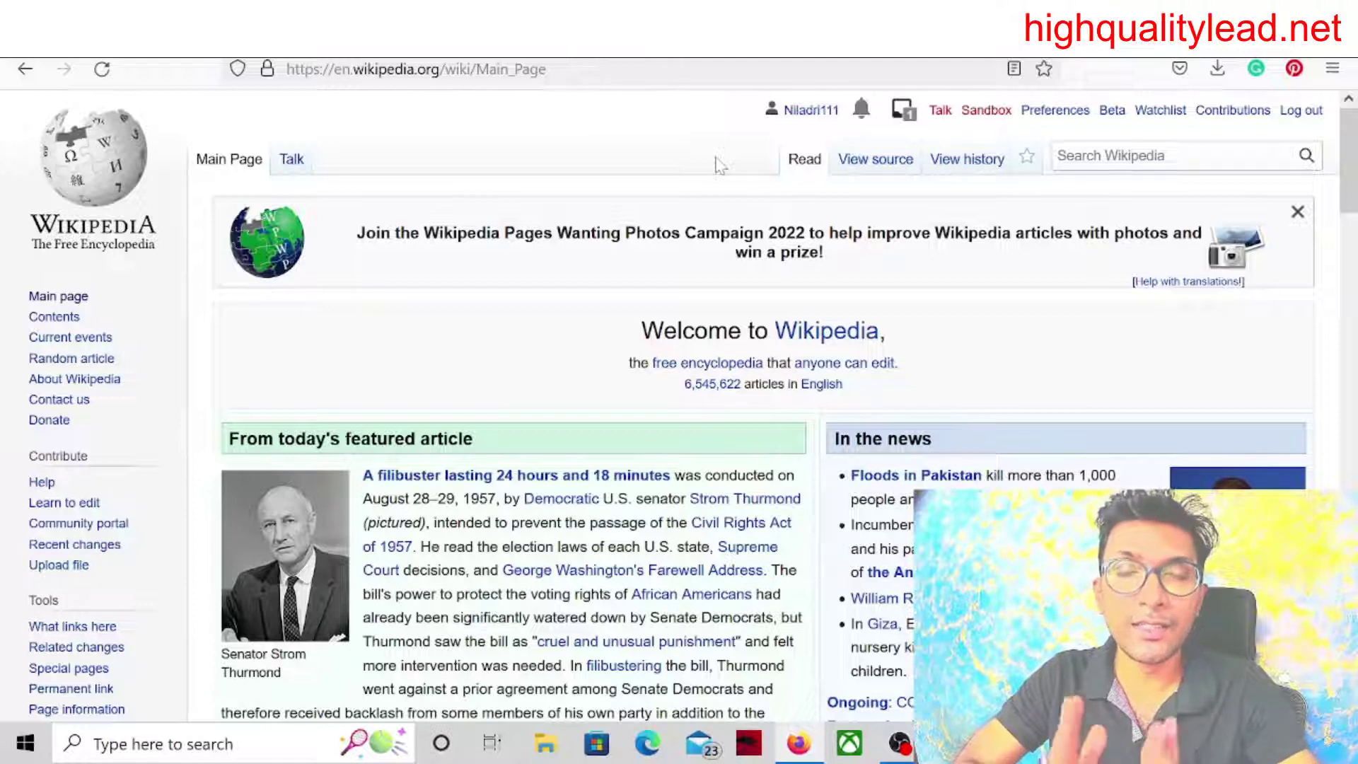
Search Wikipedia for 'sem' and open the Semrush article, scrolling through it.
left_click(1167, 155)
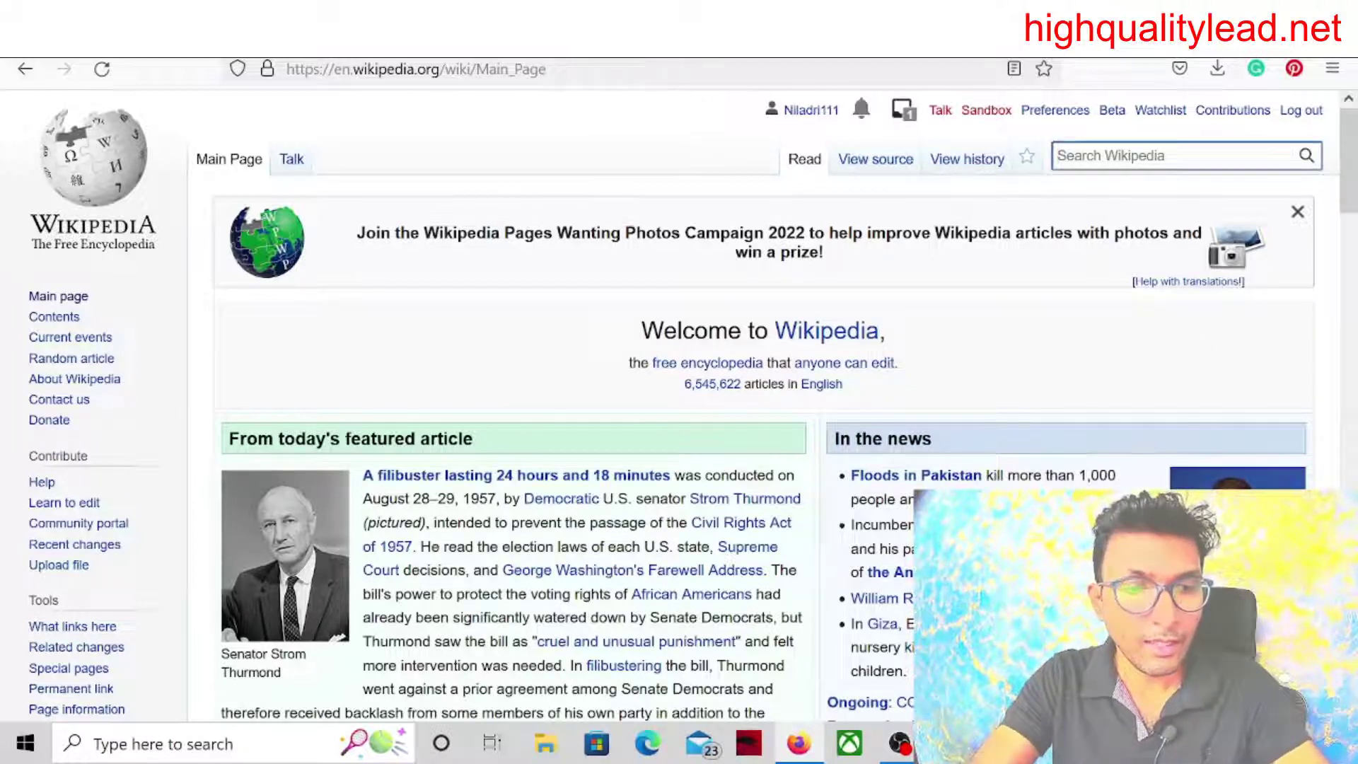
type("semrush")
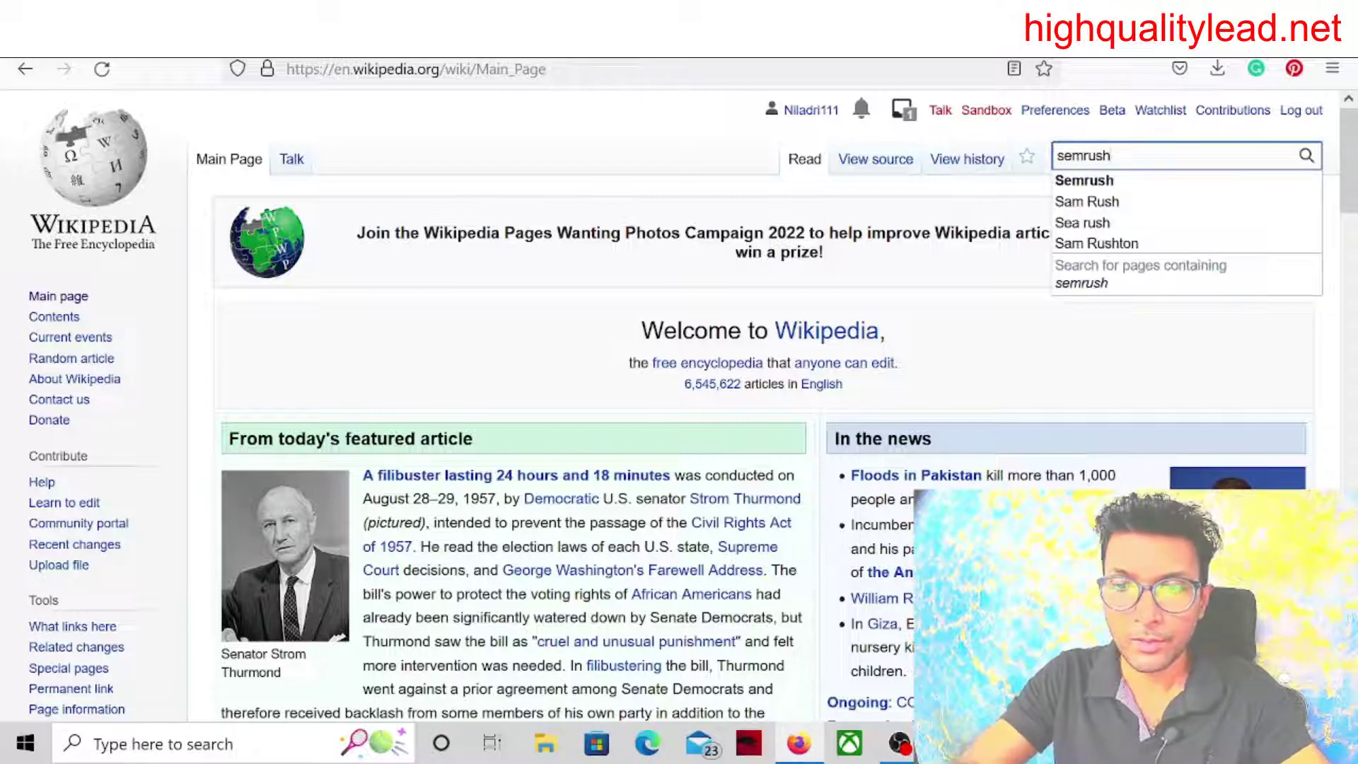
key("Return")
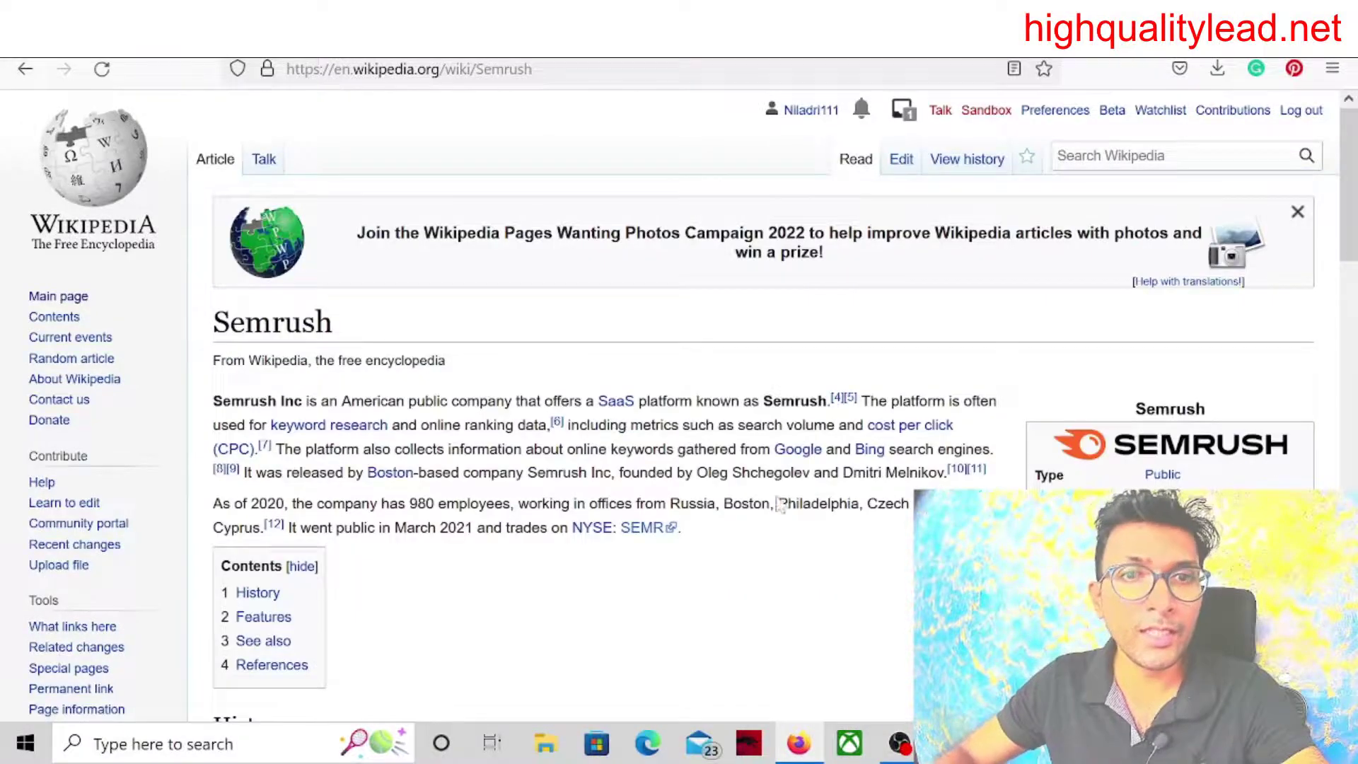
scroll(782, 503, "down", 3)
scroll(810, 489, "down", 8)
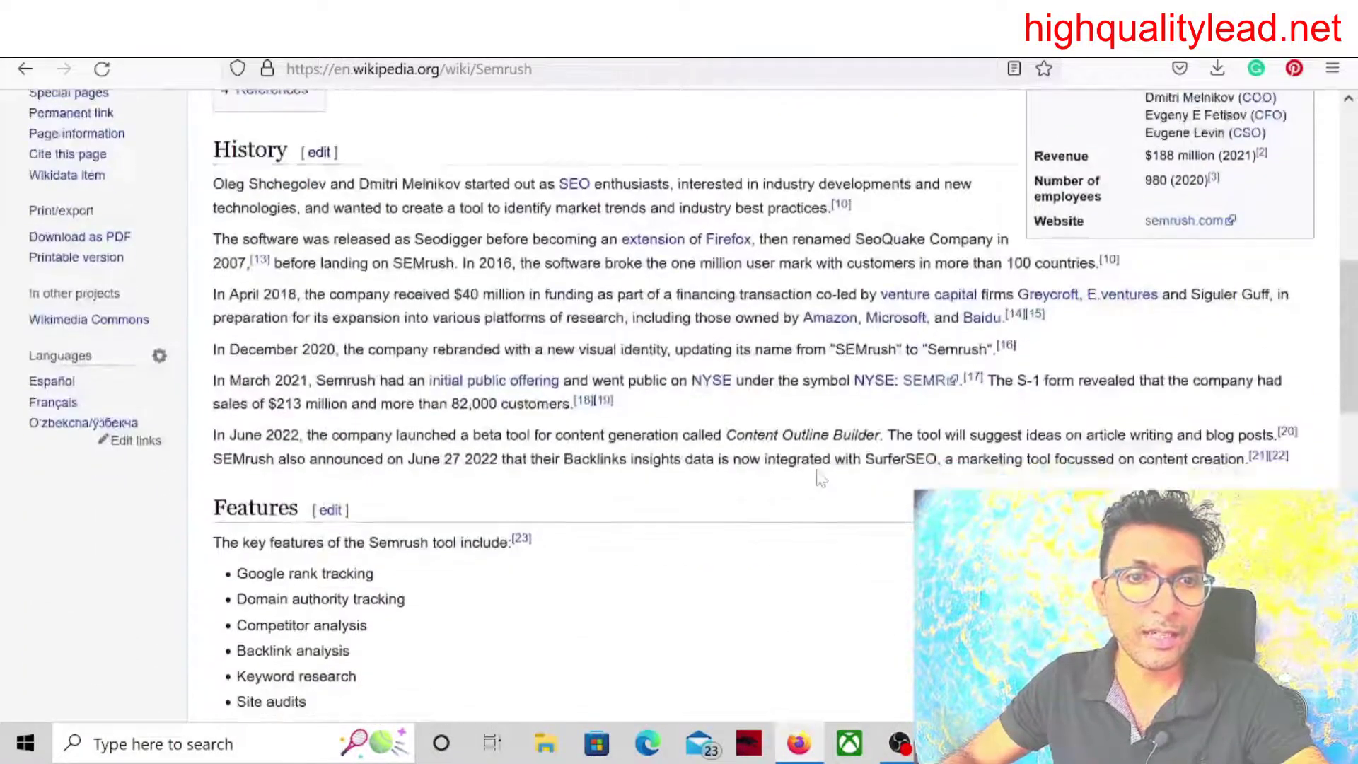
scroll(818, 478, "up", 6)
scroll(818, 478, "up", 4)
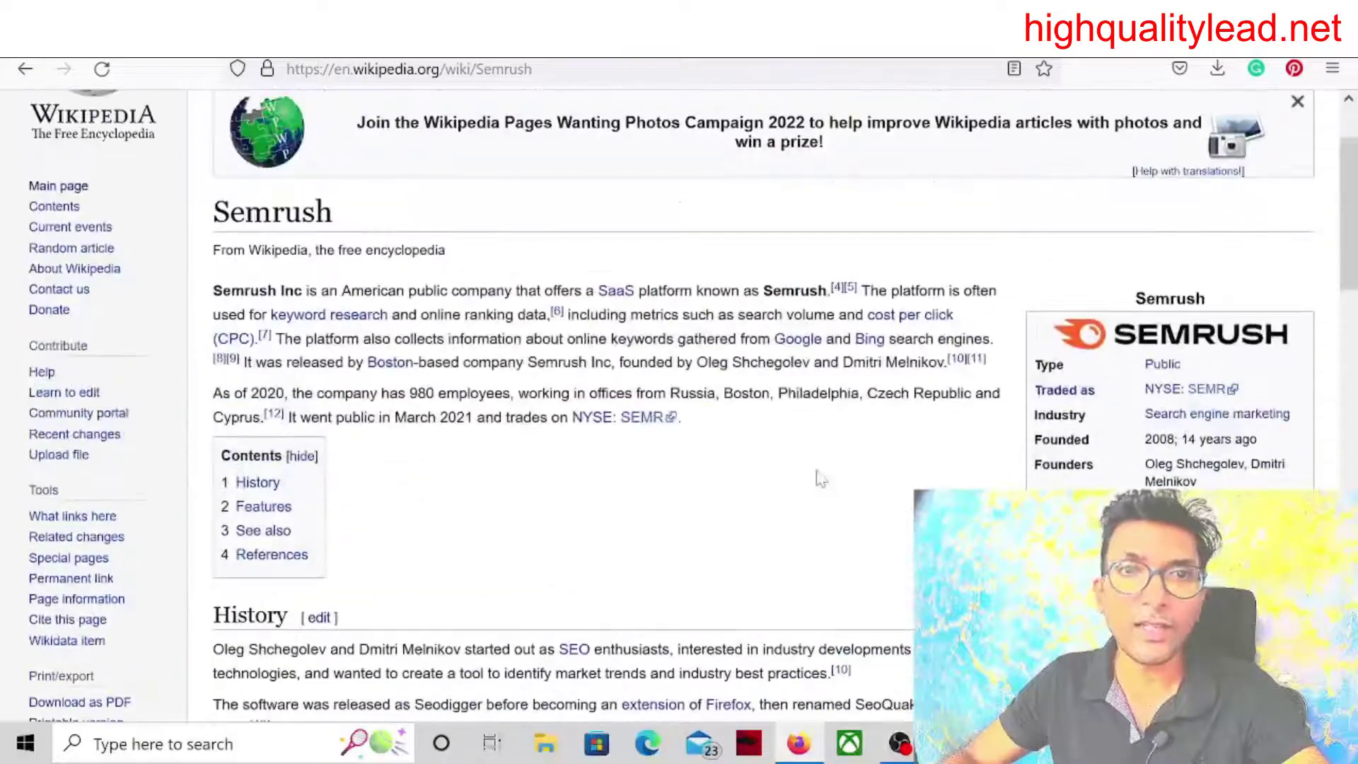
scroll(818, 476, "up", 2)
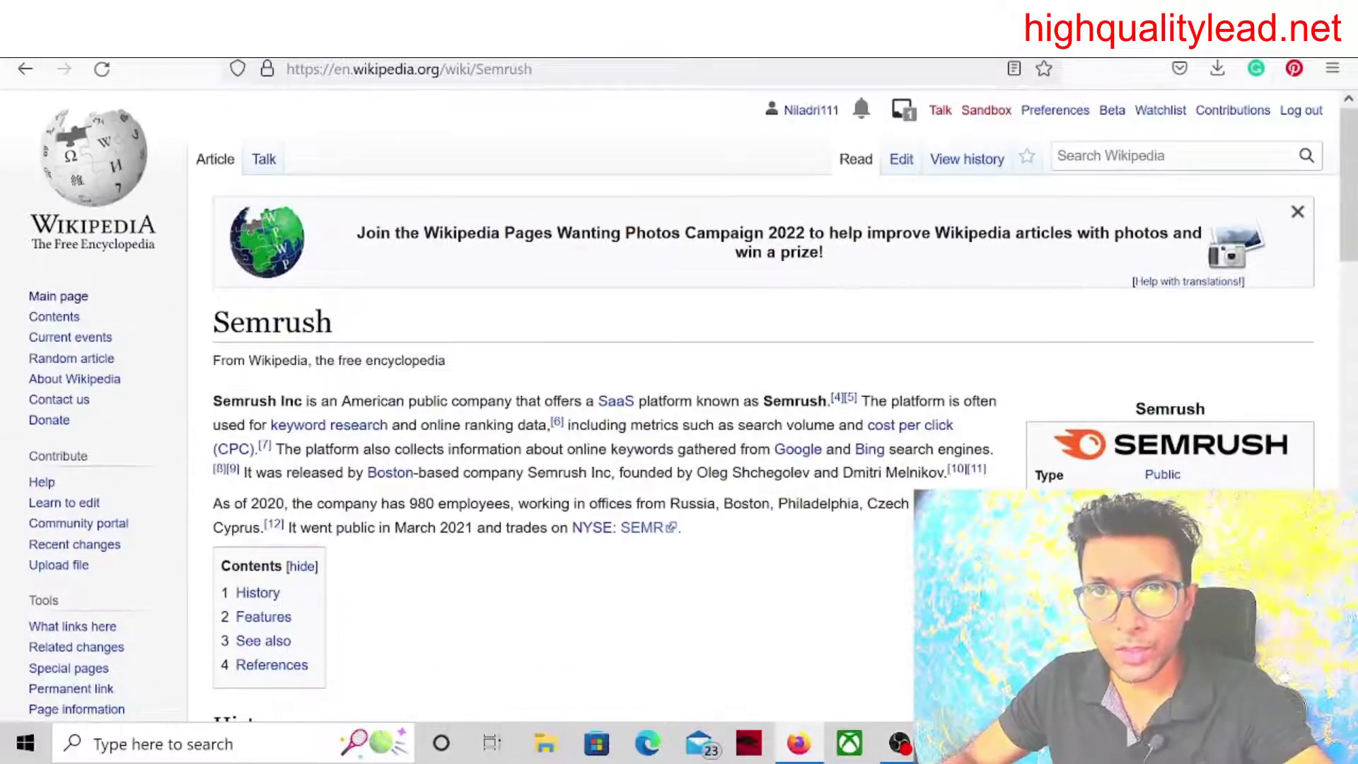
Open the Semrush article for editing in Visual editing mode.
left_click(902, 160)
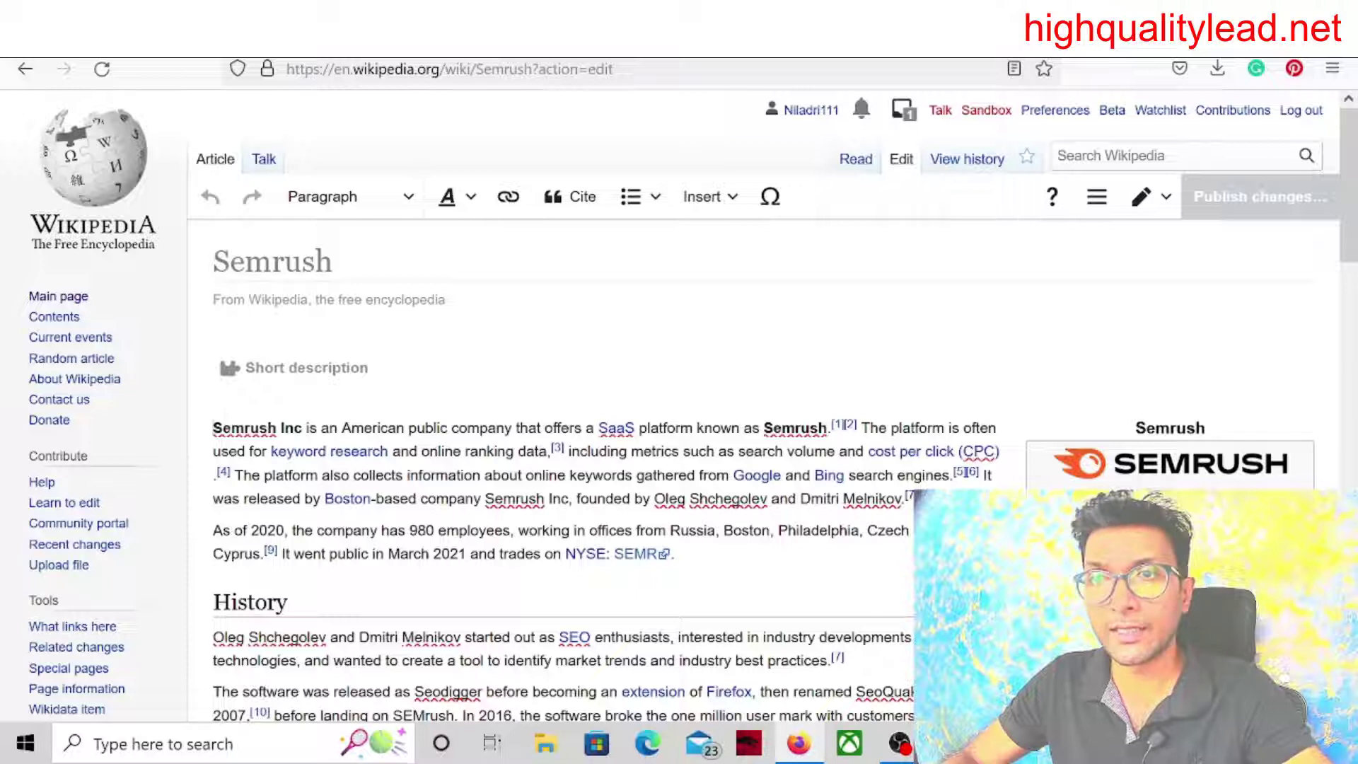
left_click(306, 367)
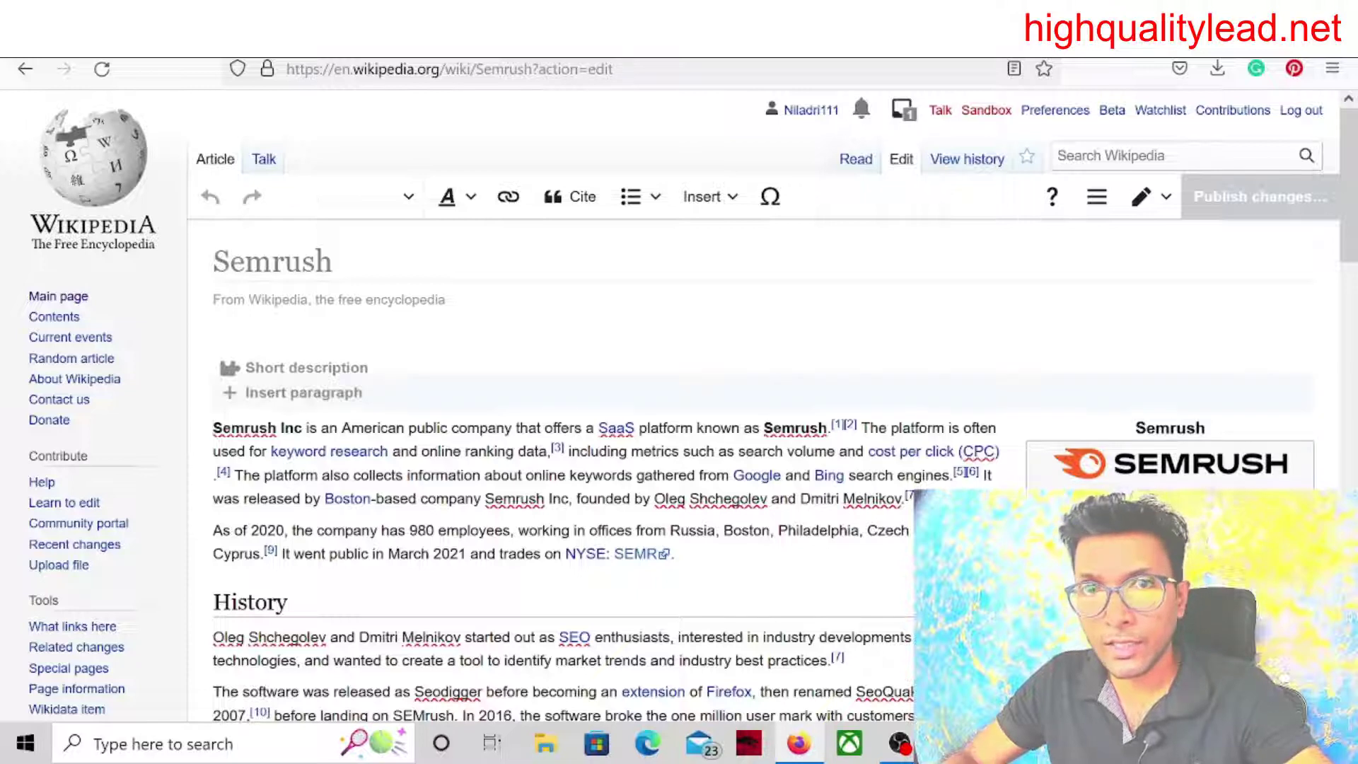
left_click(1139, 201)
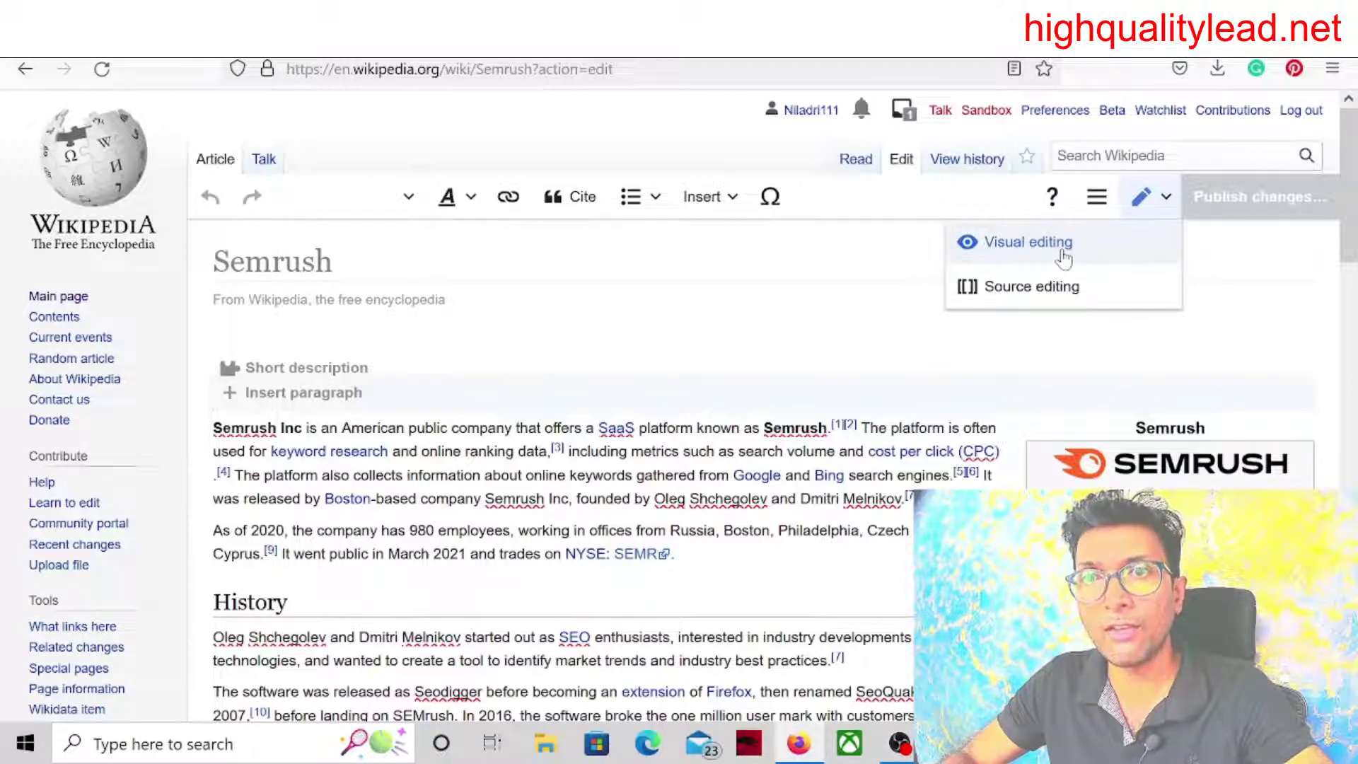
left_click(1068, 256)
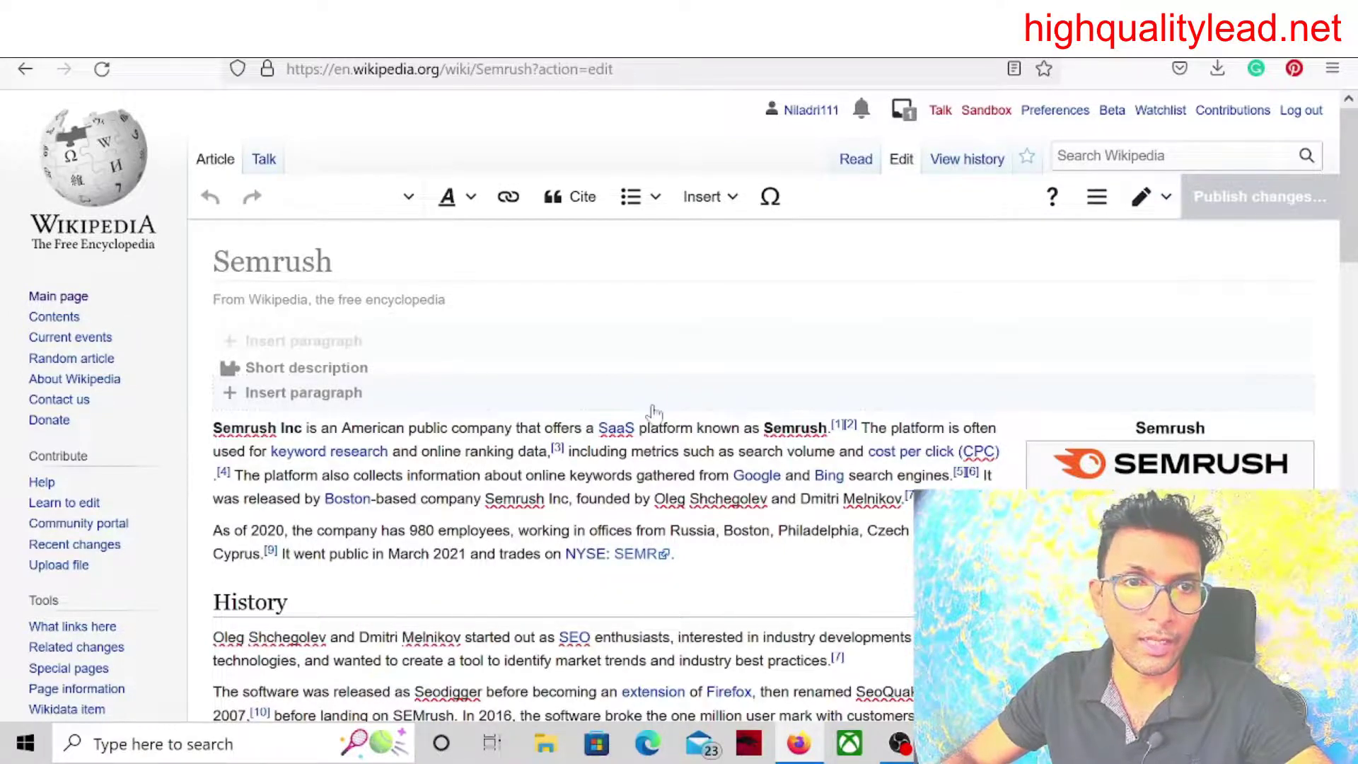
scroll(652, 415, "down", 3)
scroll(651, 415, "down", 2)
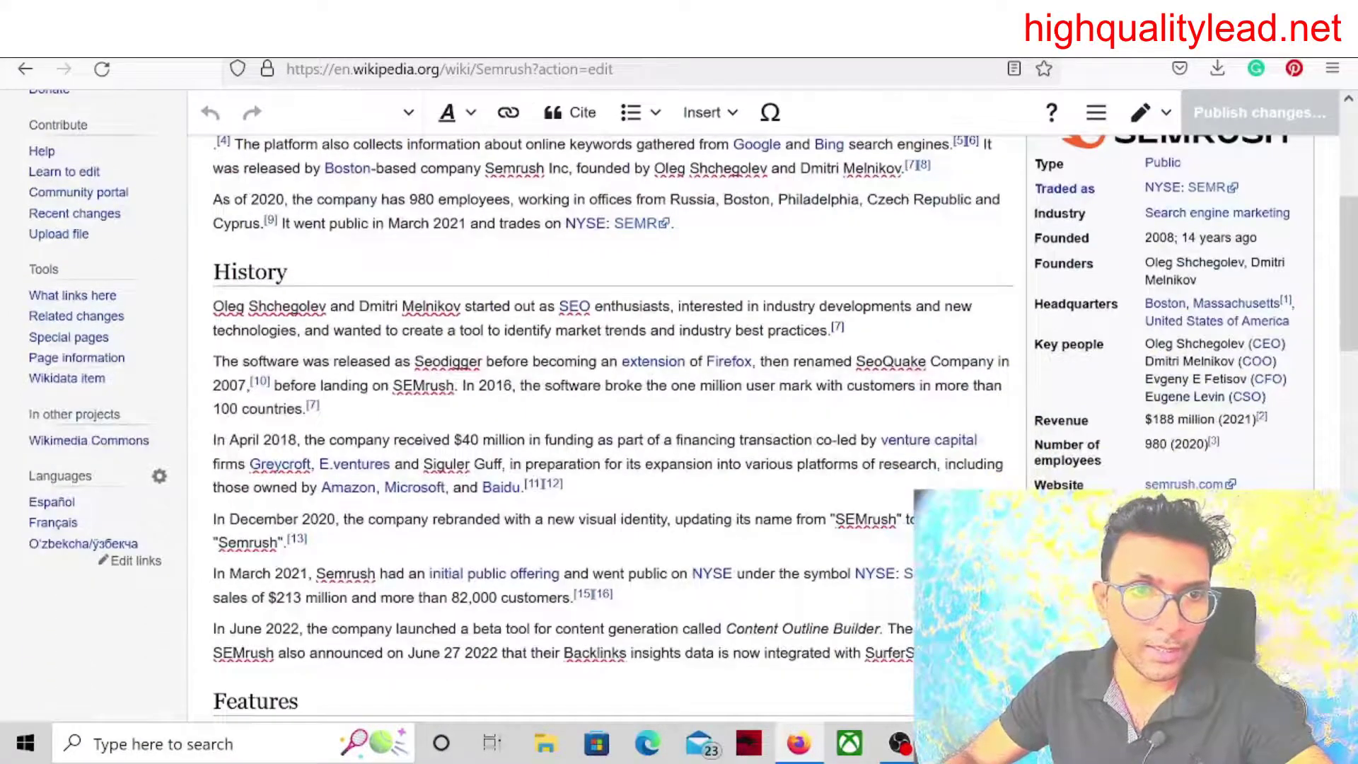
scroll(651, 416, "down", 3)
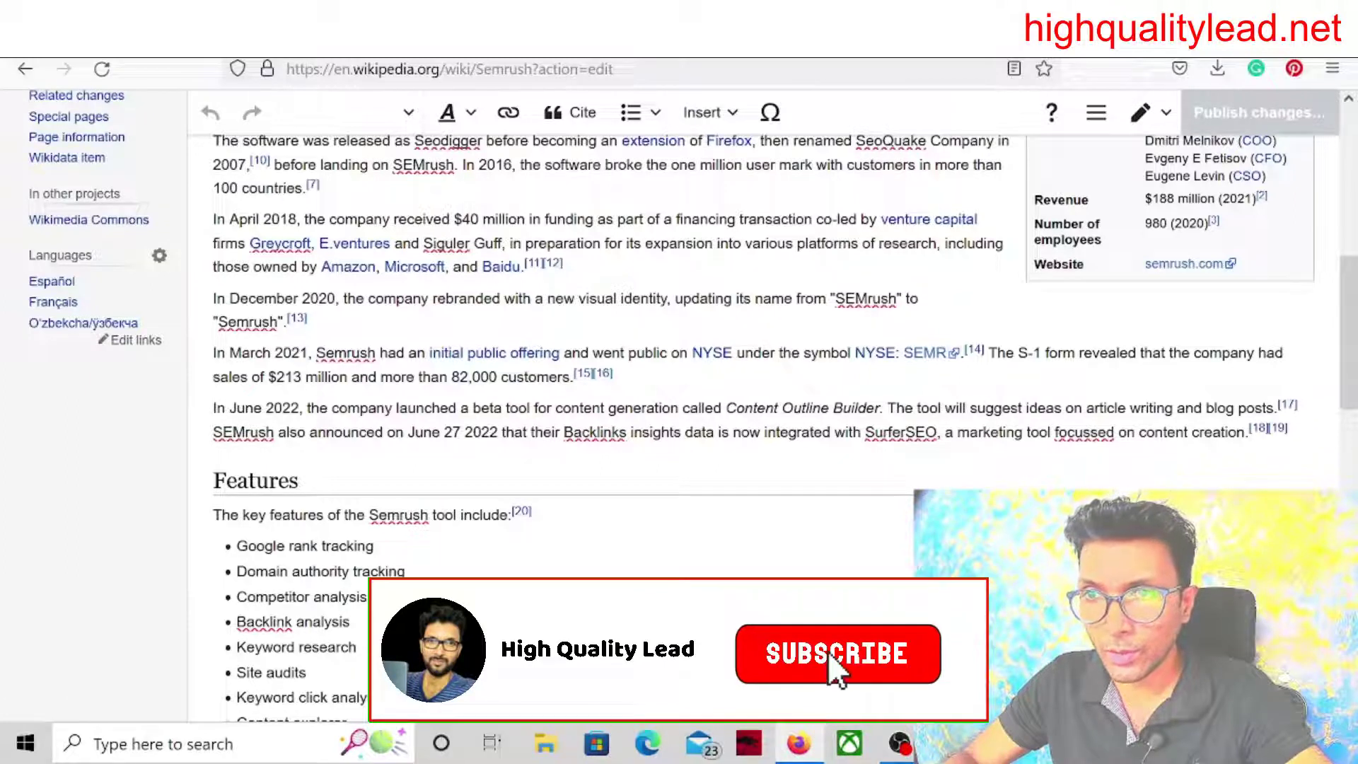
Insert two blank lines after the June 2022 History paragraph, then close the blog's WAIT! popup.
left_click(299, 480)
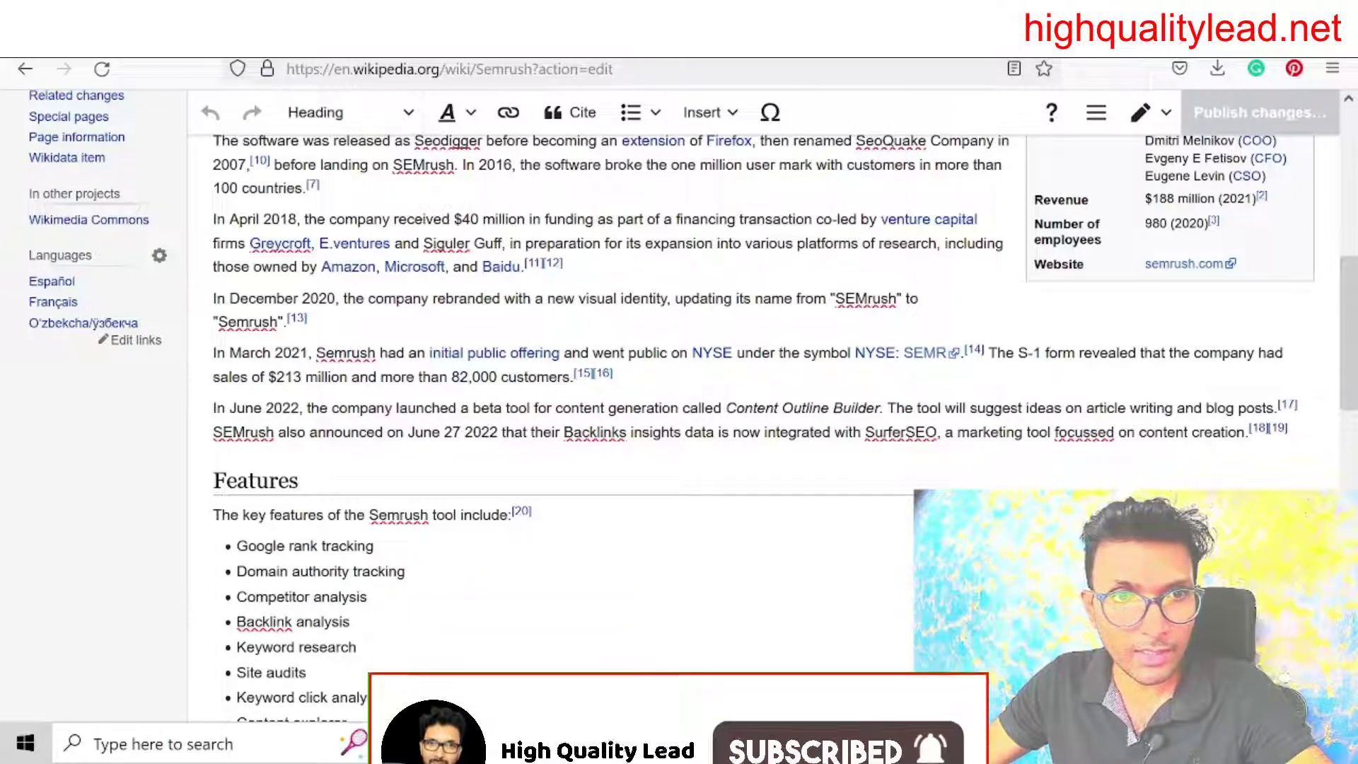
left_click(269, 481)
key("Down")
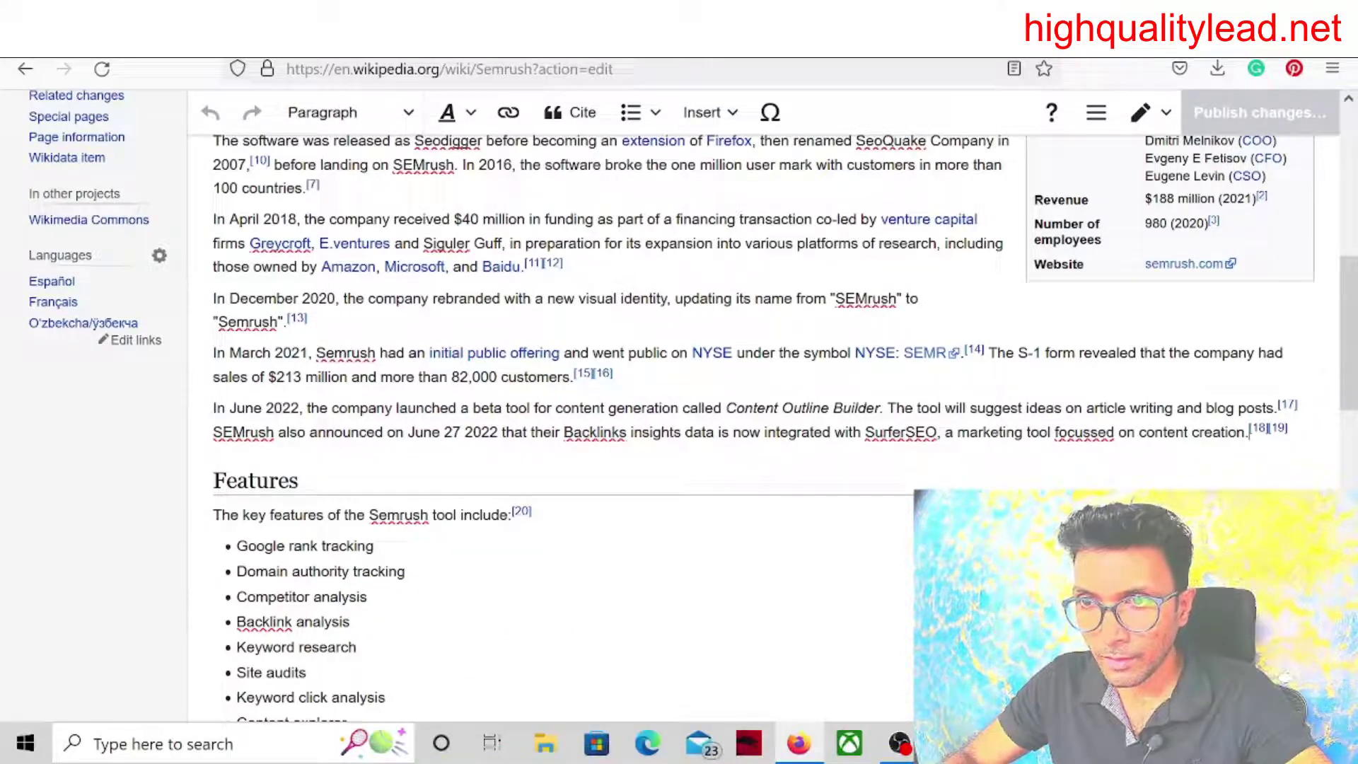
key("Return")
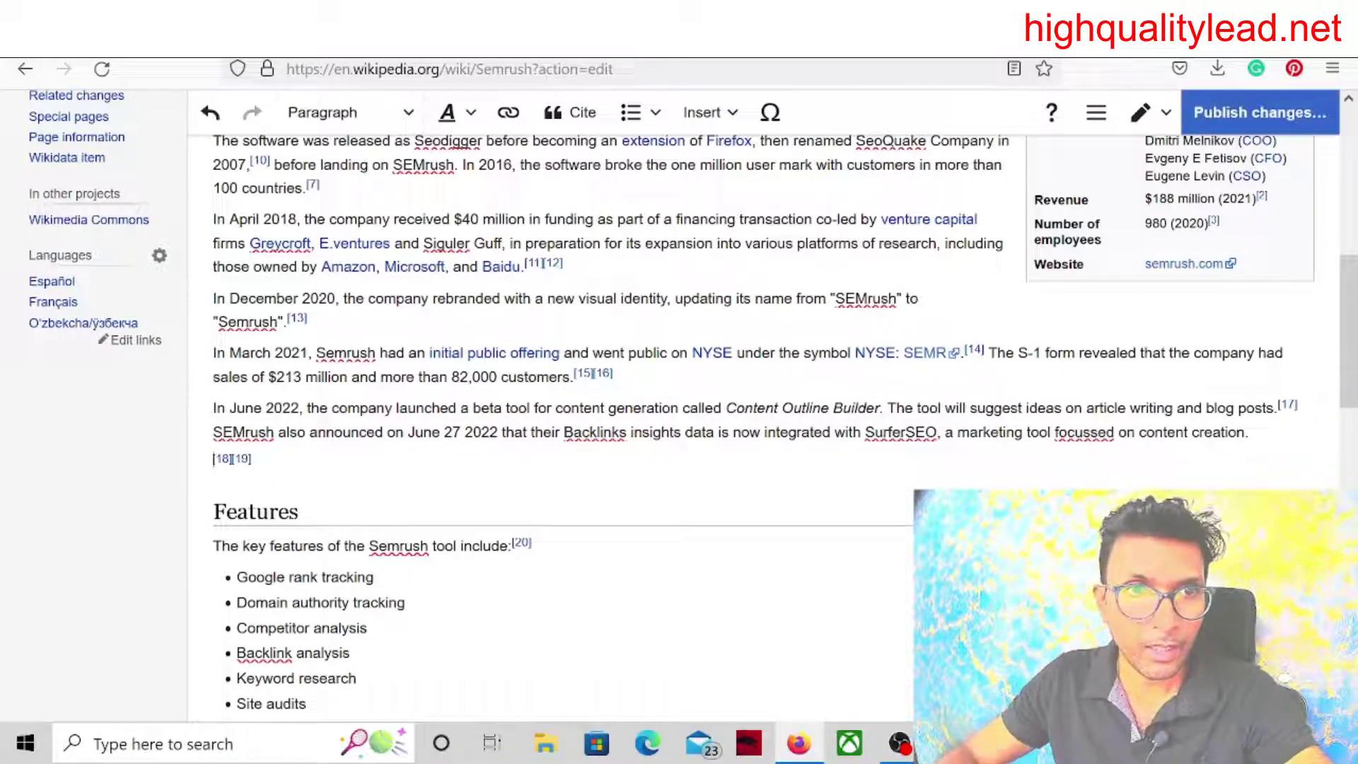
key("Return")
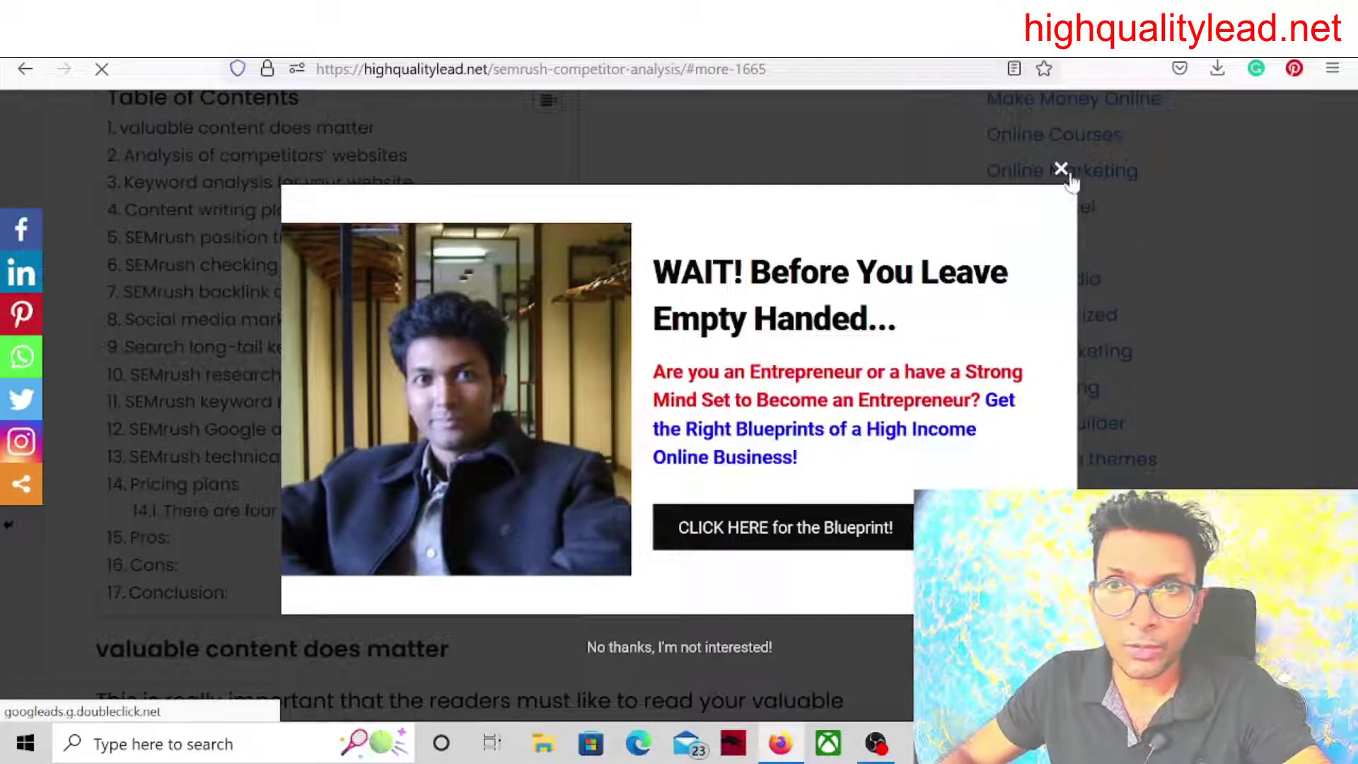
left_click(1061, 168)
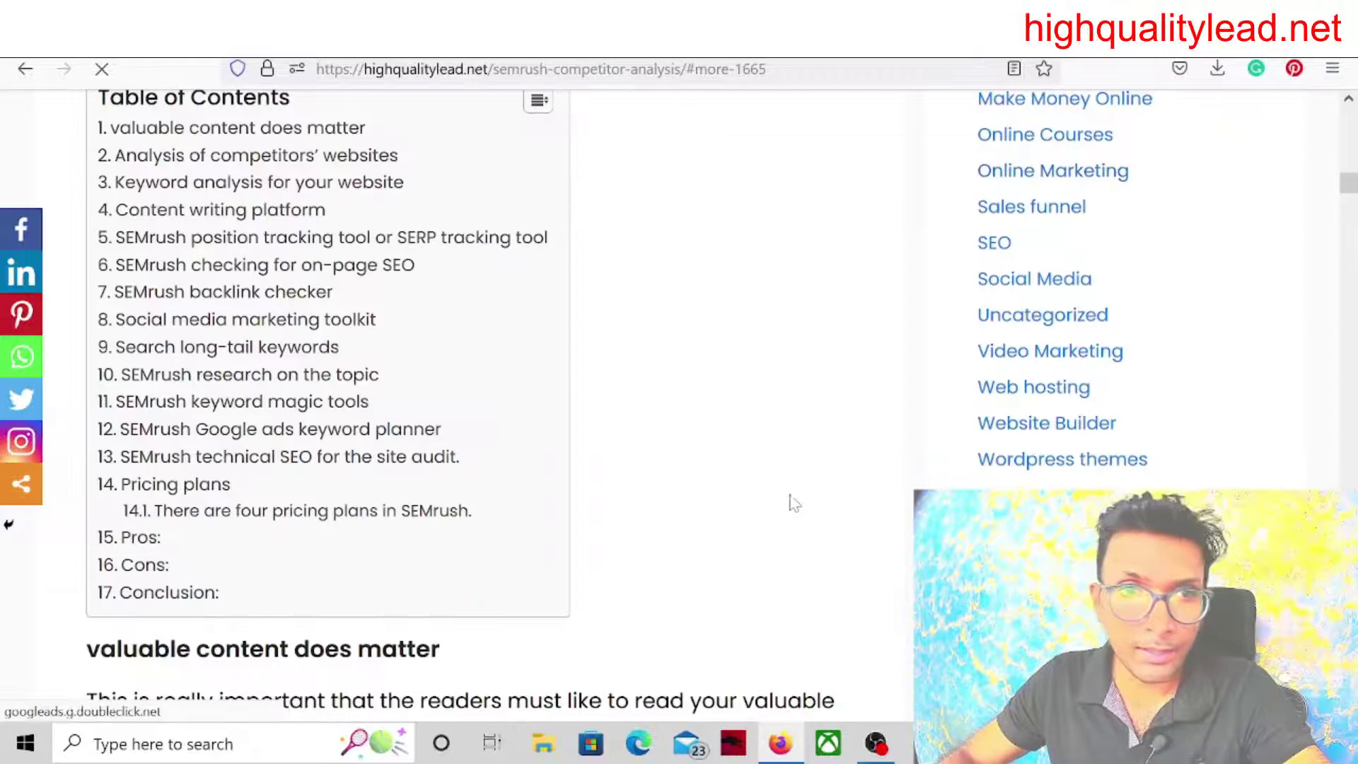
Select and copy the 'SEMrush backlink checker' heading and its opening paragraph from the blog post.
scroll(928, 461, "down", 20)
scroll(928, 461, "down", 15)
scroll(928, 461, "down", 20)
scroll(927, 461, "down", 12)
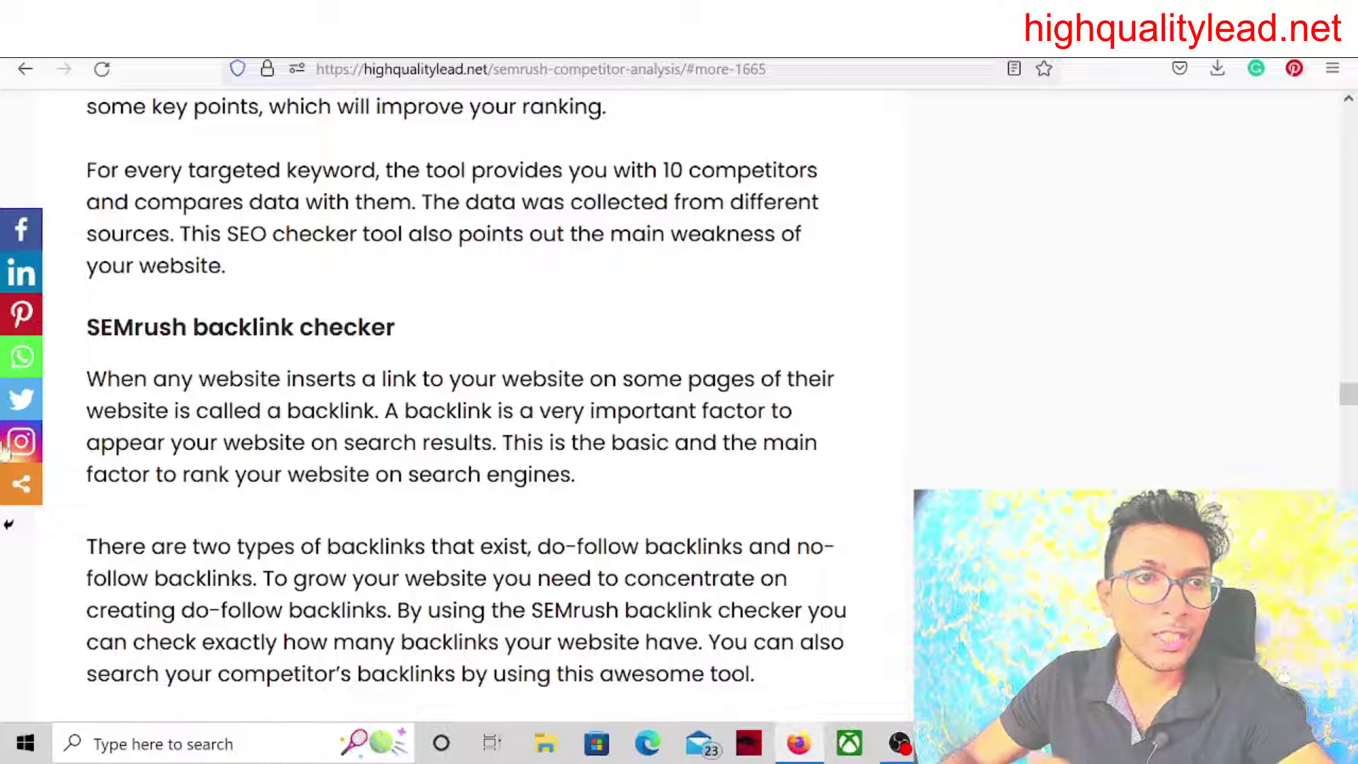
left_click_drag(85, 327, 651, 498)
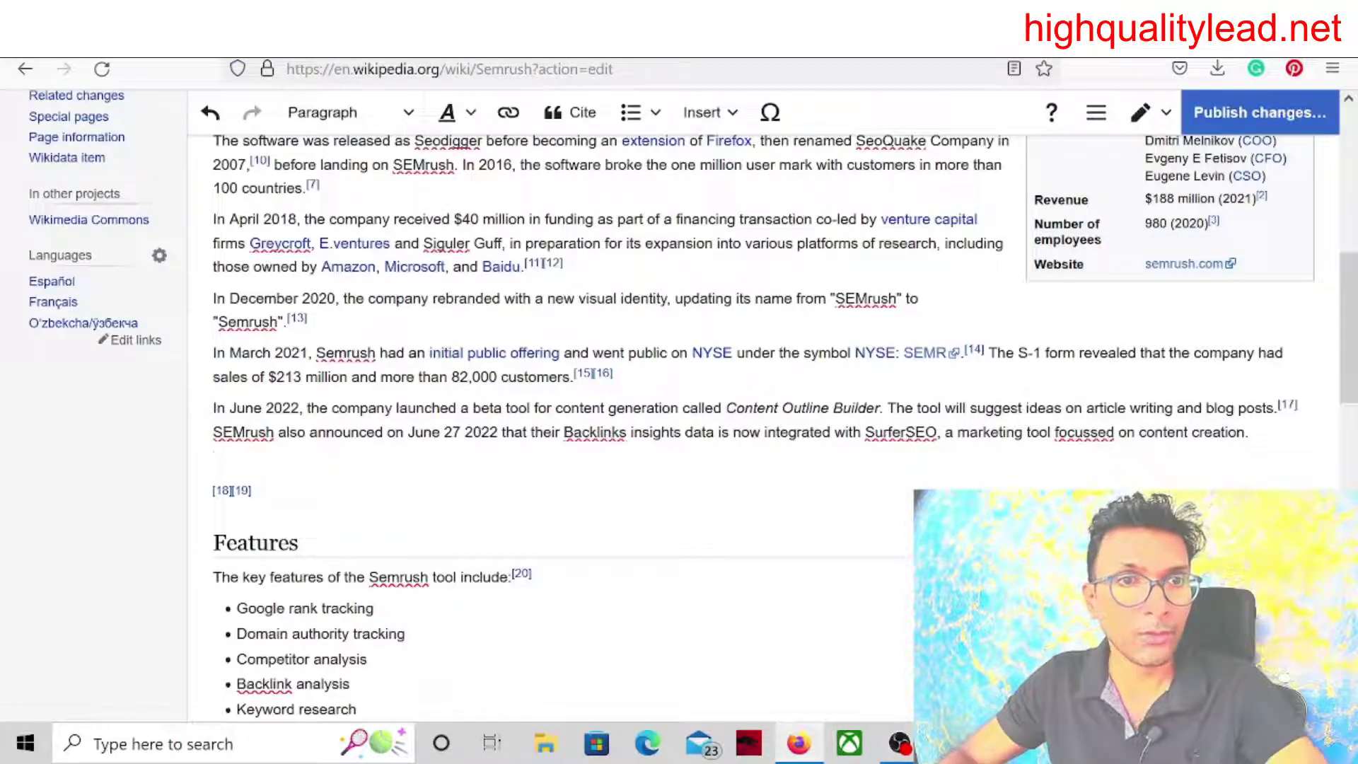
Paste the backlink checker heading and paragraph into the blank line and add 'For more click here'.
type("SEMrush backlink checker When any website inserts a link to your website on some pages of their website is called a backlink. A backlink is a very important factor to appear your website on search results. This is the basic and the main factor to rank your website on search engines.")
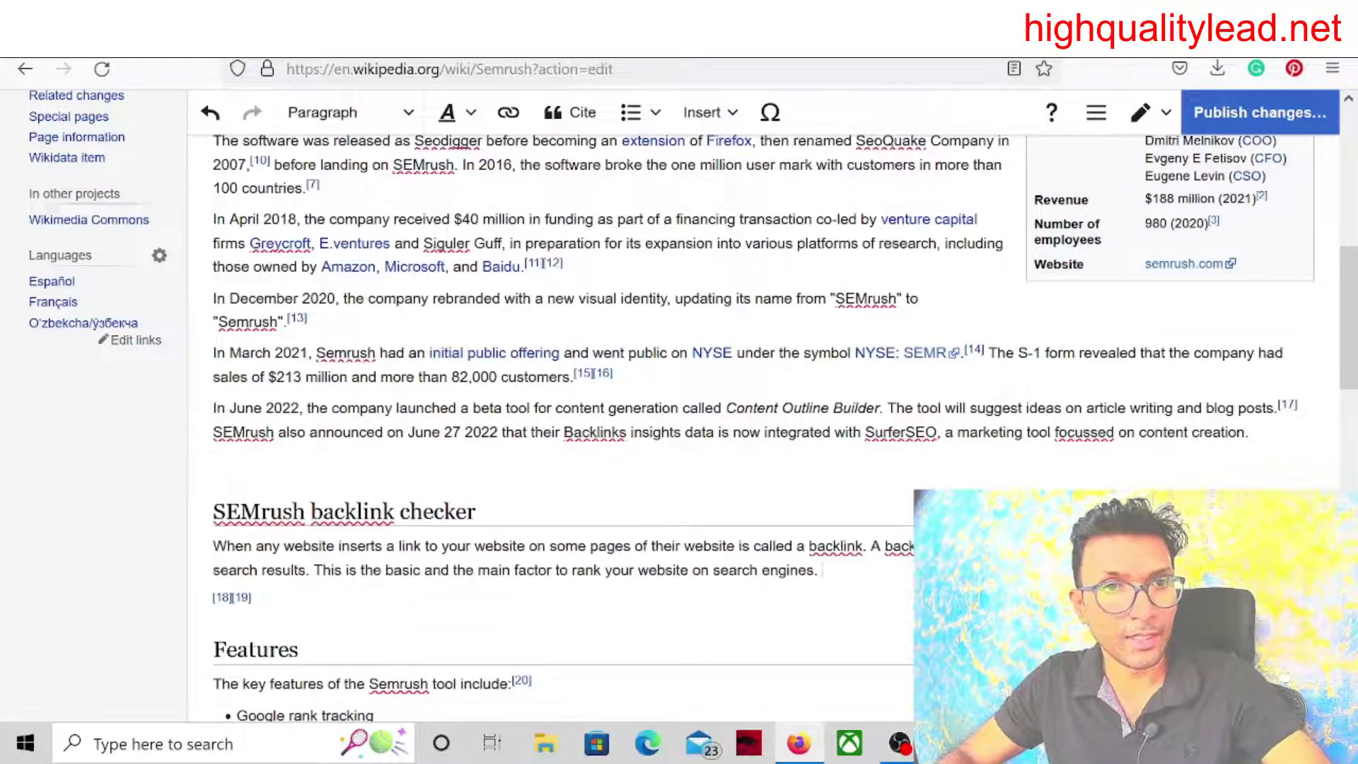
scroll(764, 425, "down", 3)
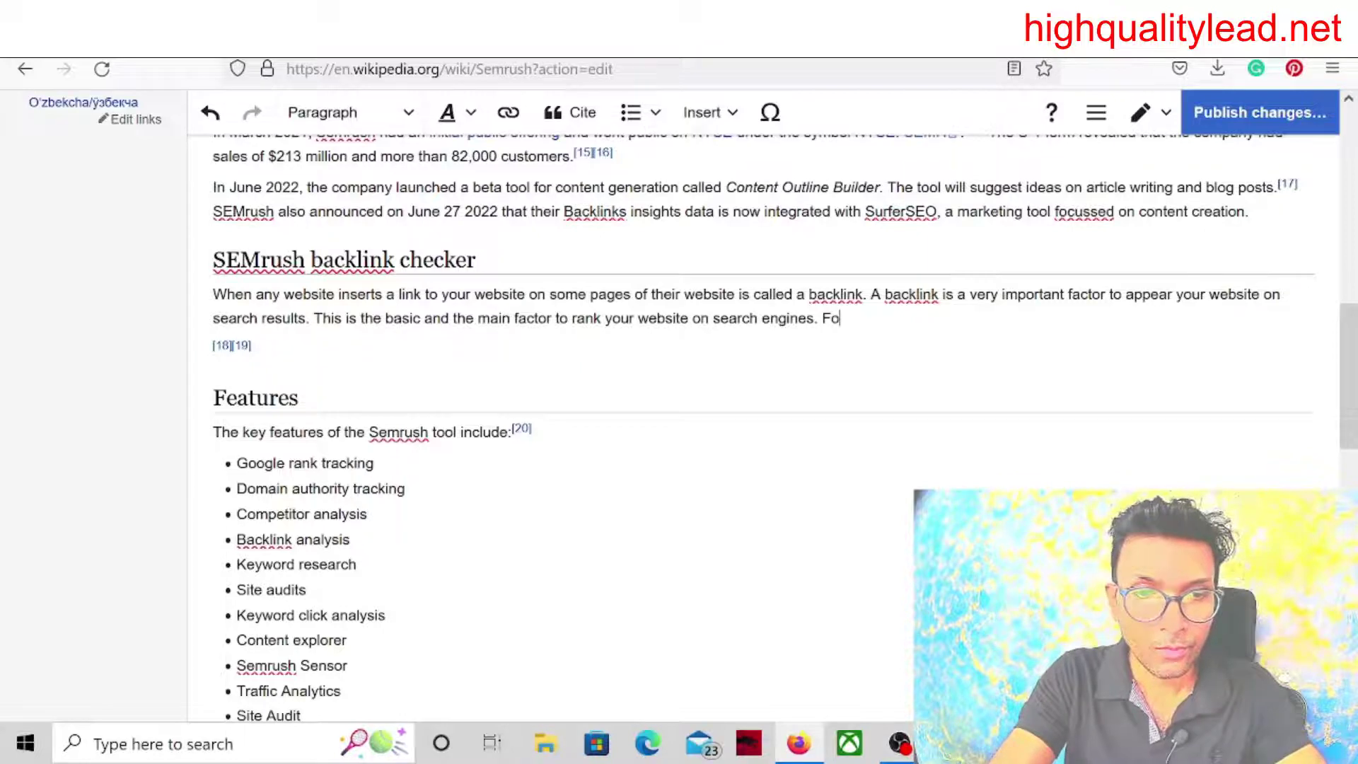
type("For more cli")
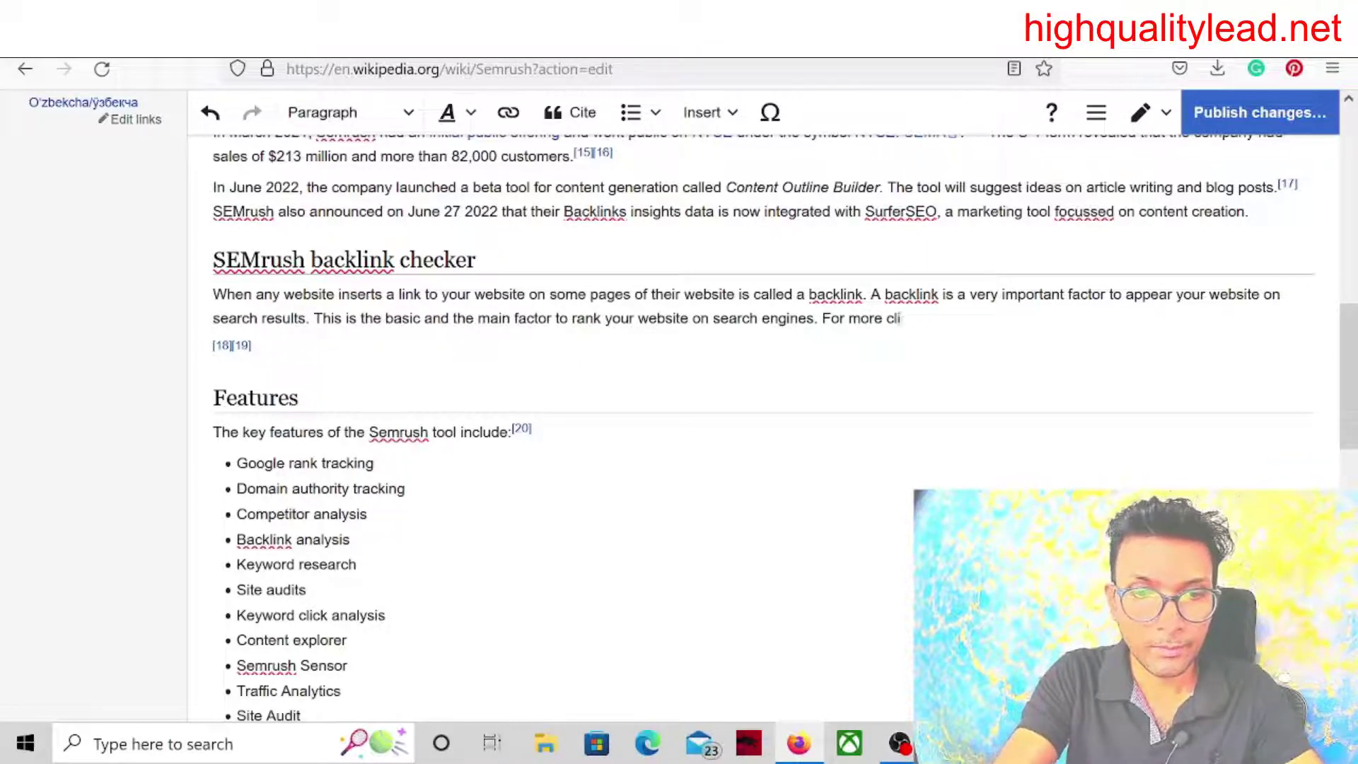
type("ck here")
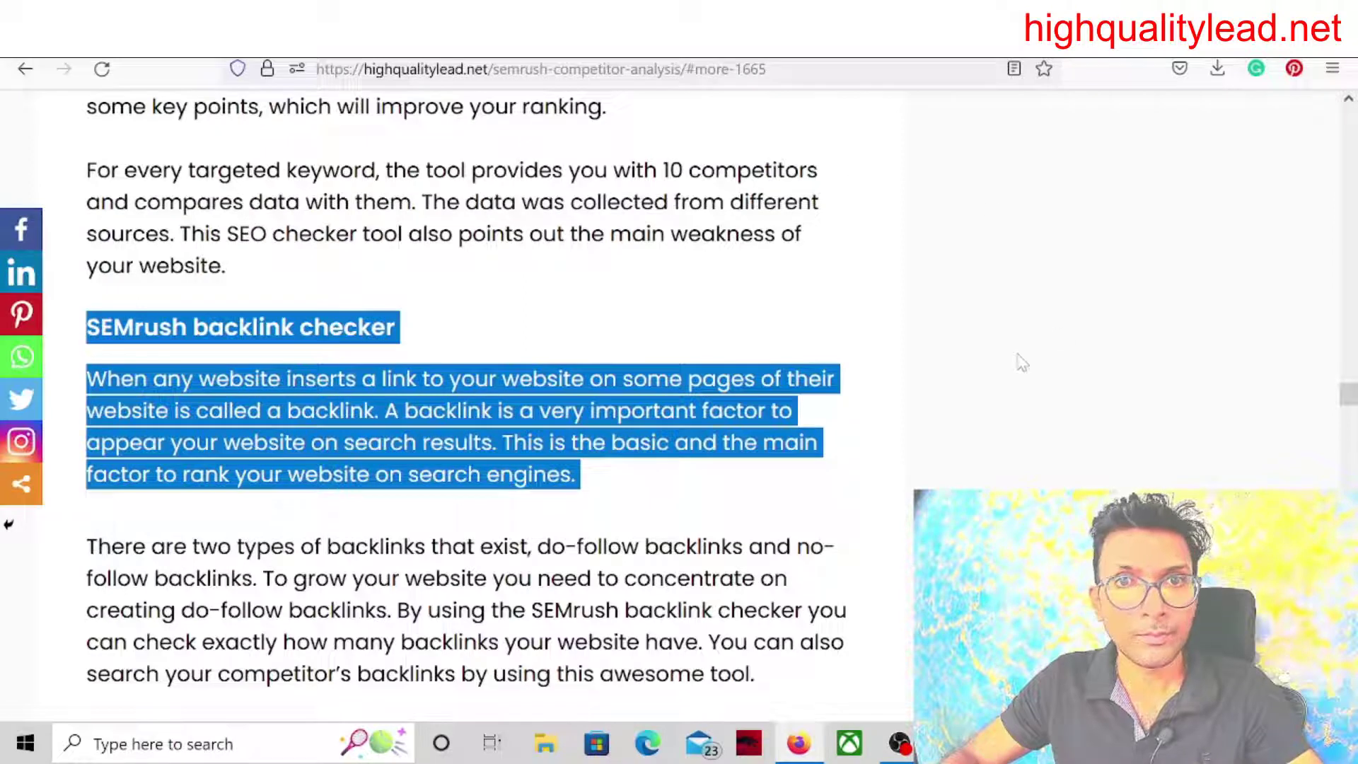
Copy the blog post's URL without the #more-1665 fragment and return to the Semrush editor.
left_click(998, 318)
left_click(628, 69)
left_click_drag(687, 69, 195, 91)
key("ctrl+c")
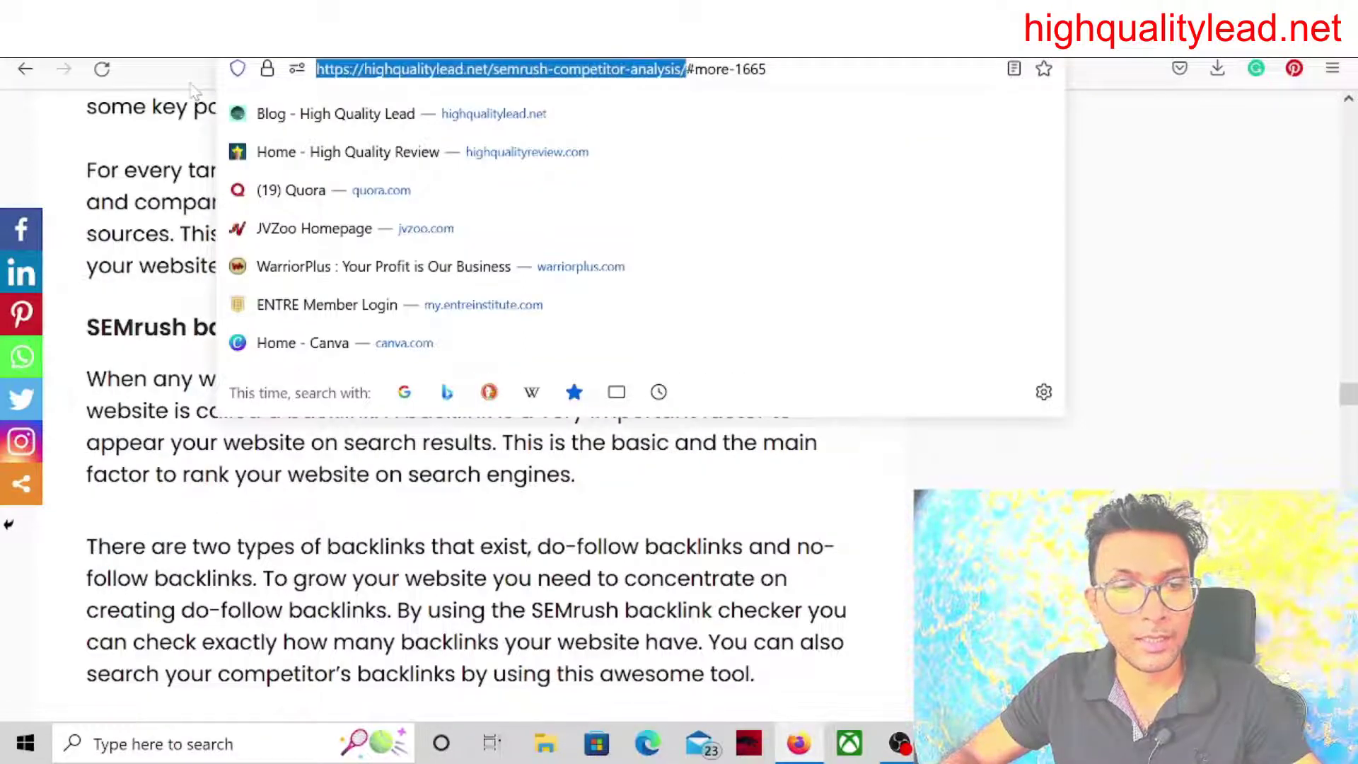
key("ctrl+Tab")
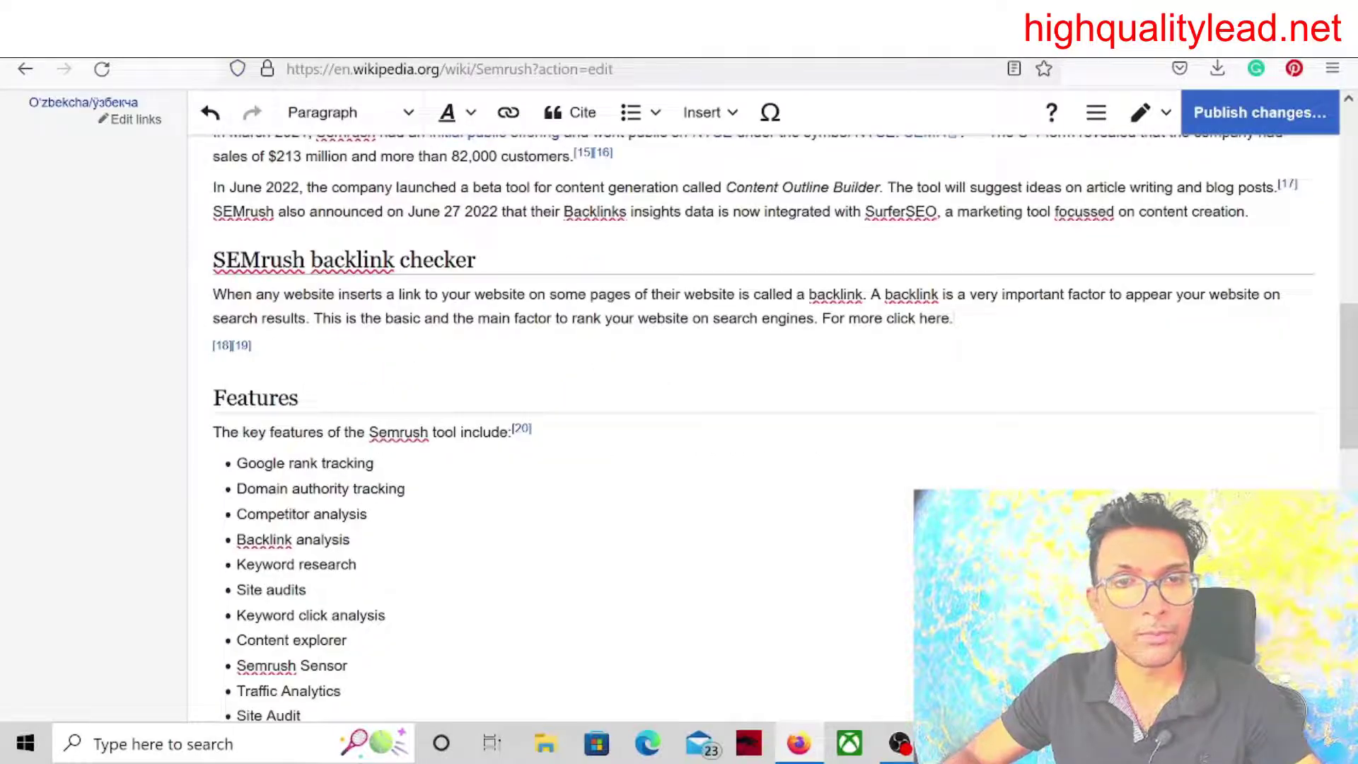
Turn 'click here' into an external link to the highqualitylead.net SEMrush article URL and verify it.
left_click_drag(886, 318, 950, 318)
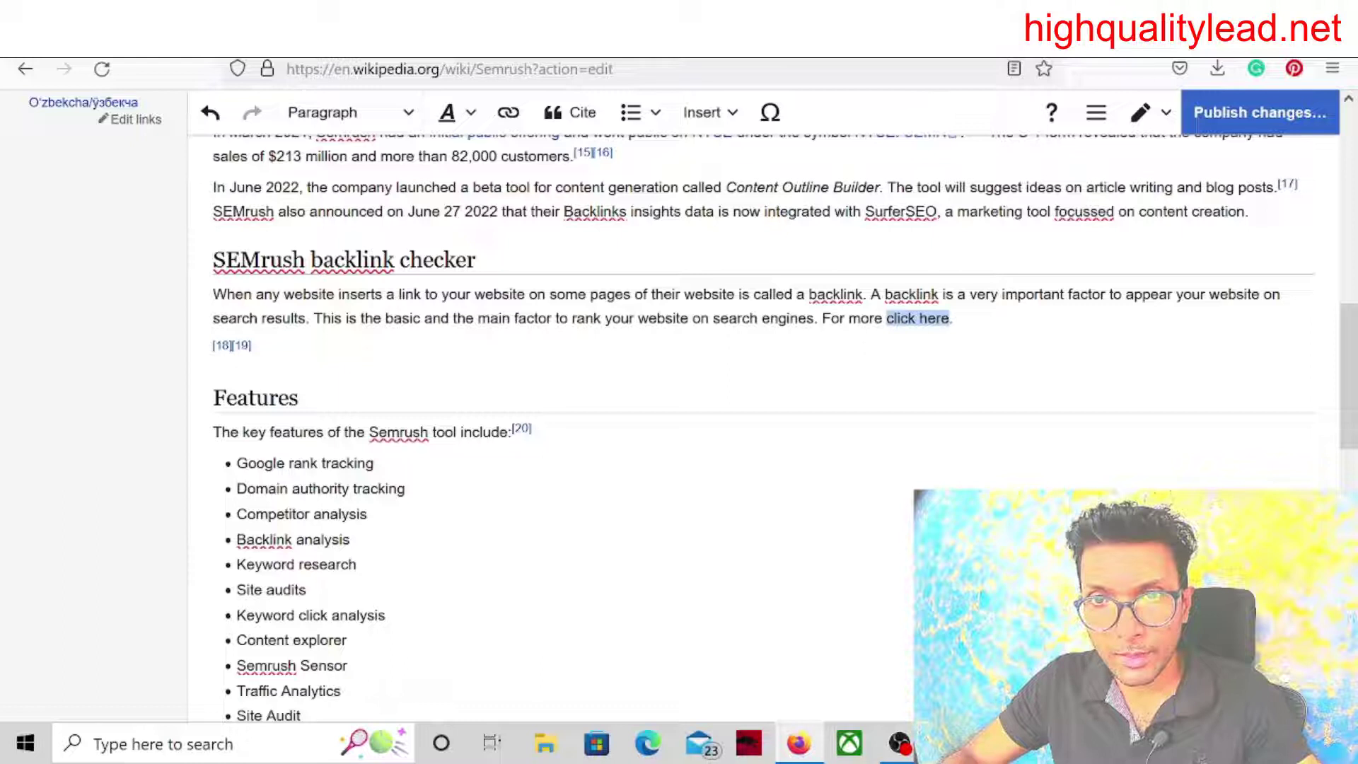
left_click(509, 115)
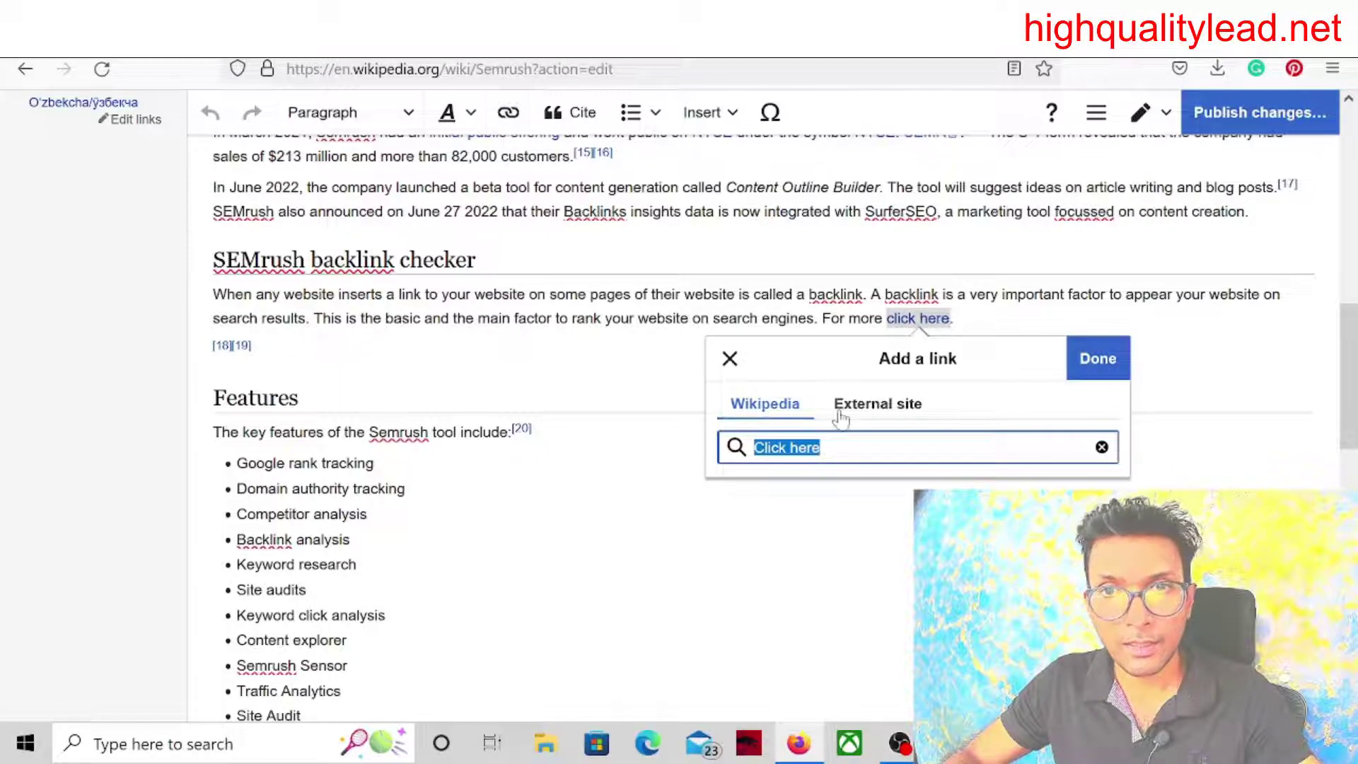
left_click(884, 409)
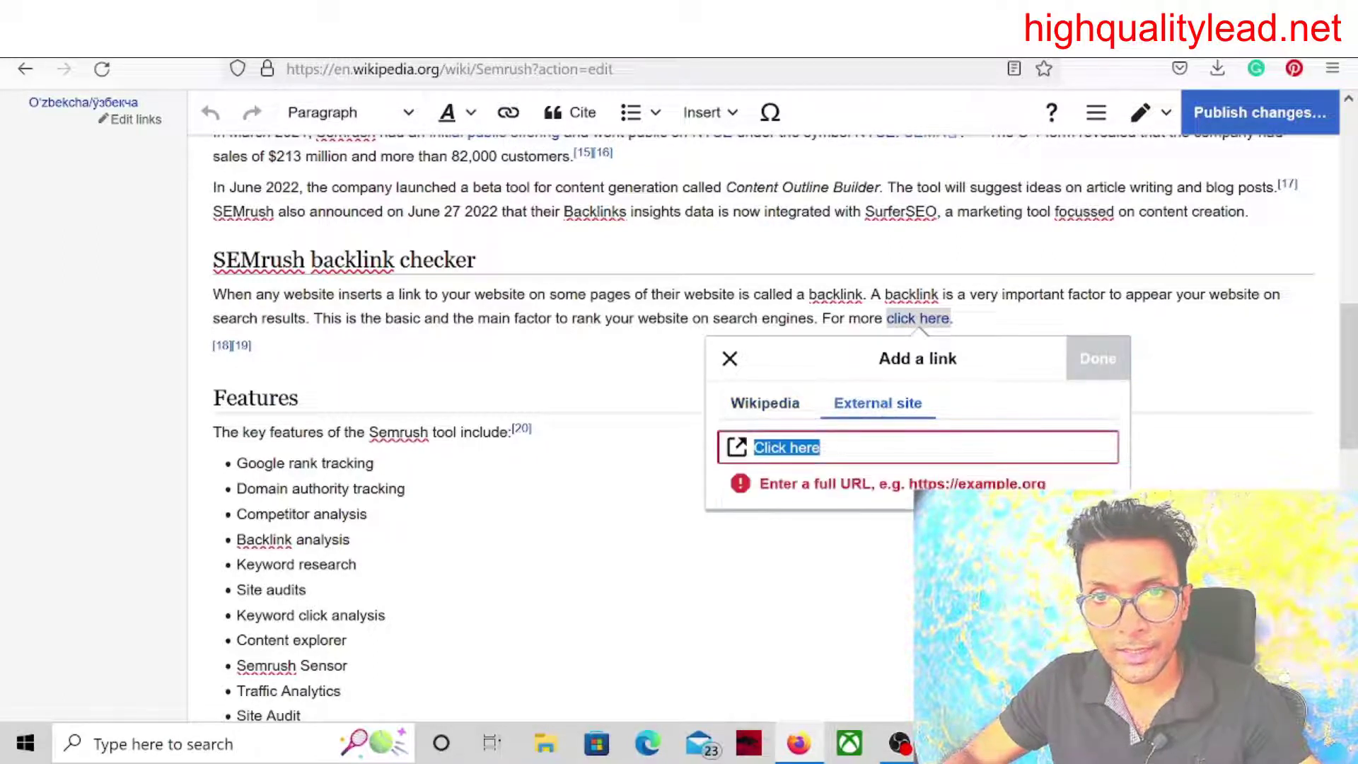
key("ctrl+v")
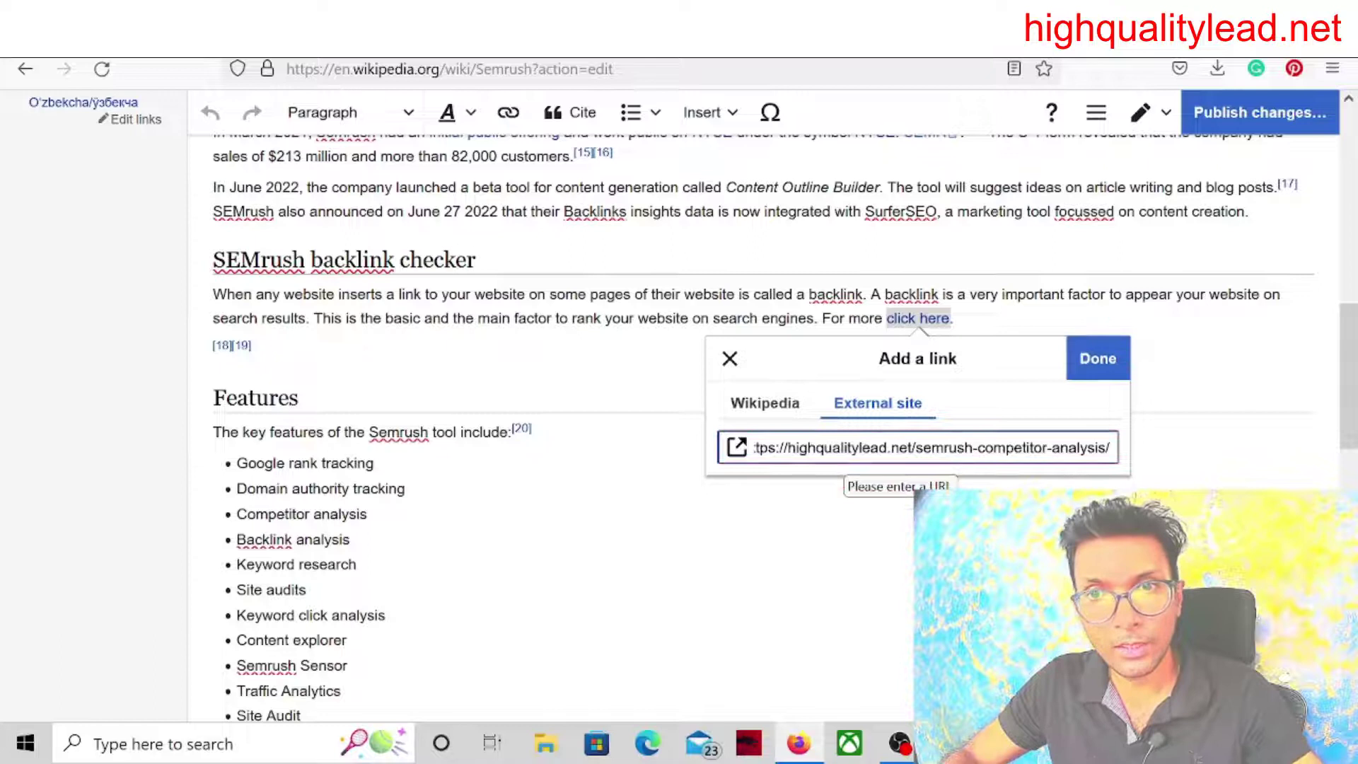
left_click(1098, 361)
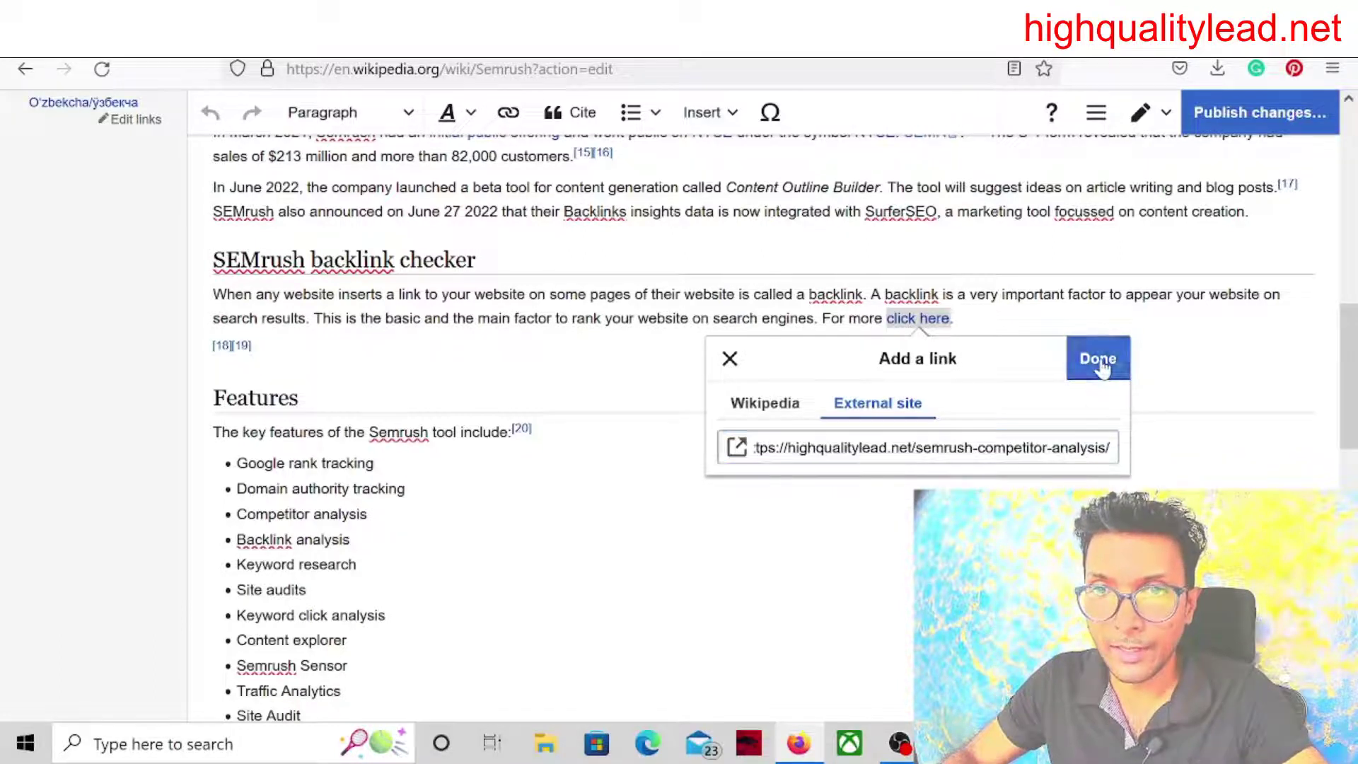
scroll(1101, 368, "down", 2)
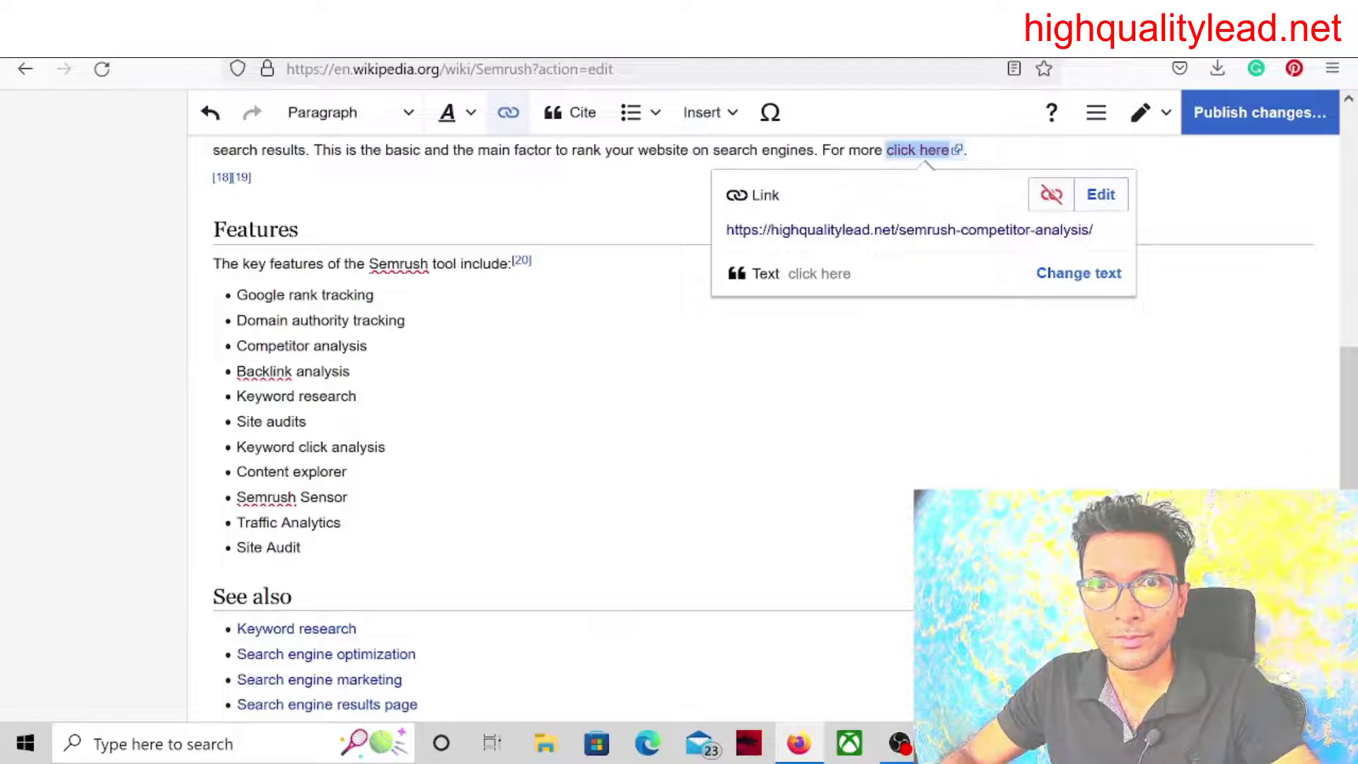
scroll(976, 209, "up", 2)
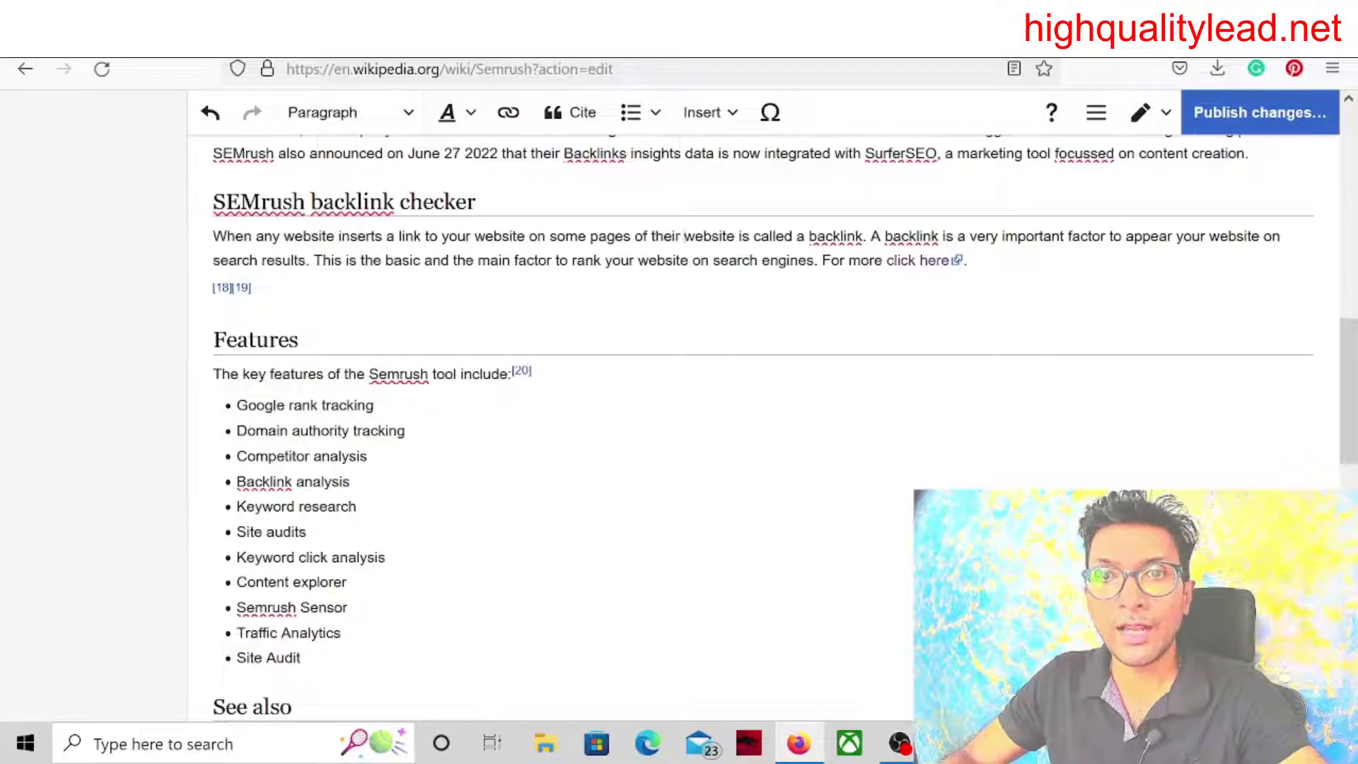
left_click(897, 261)
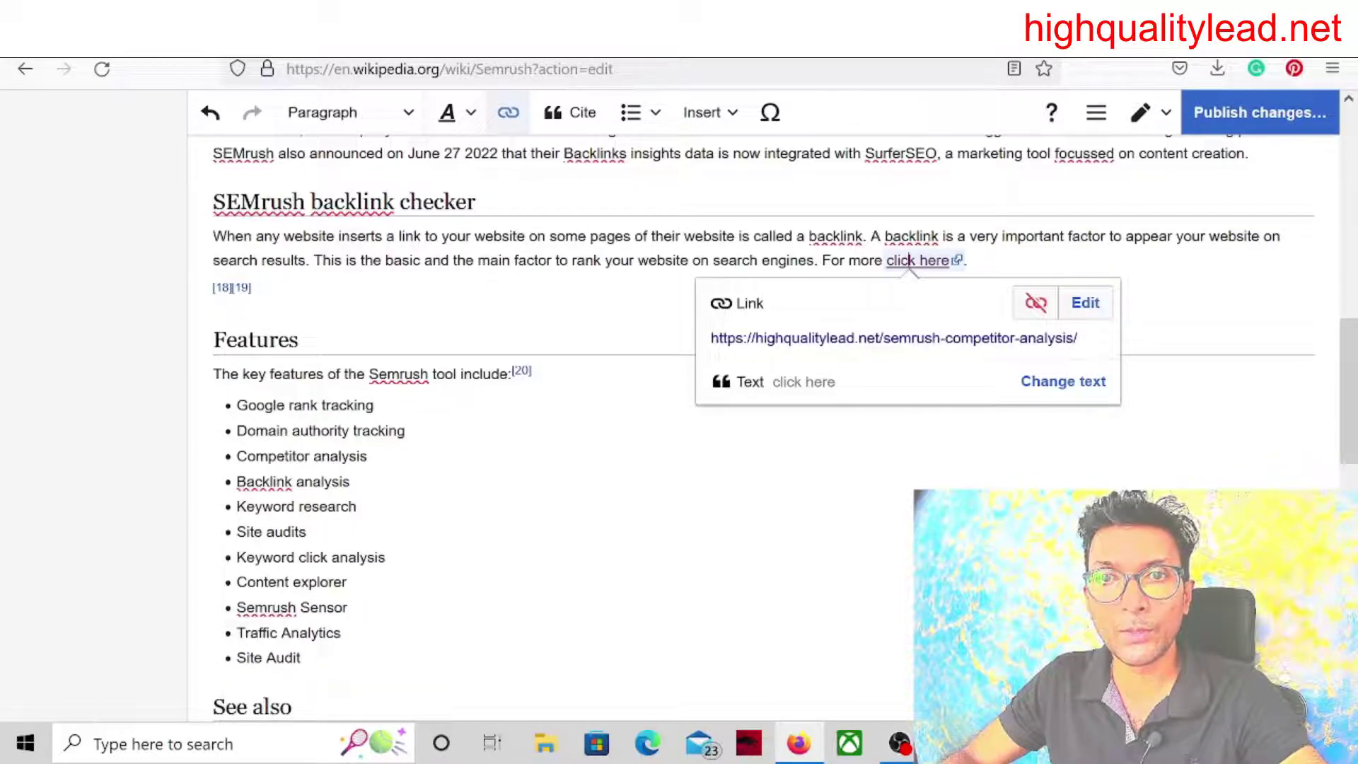
left_click(613, 260)
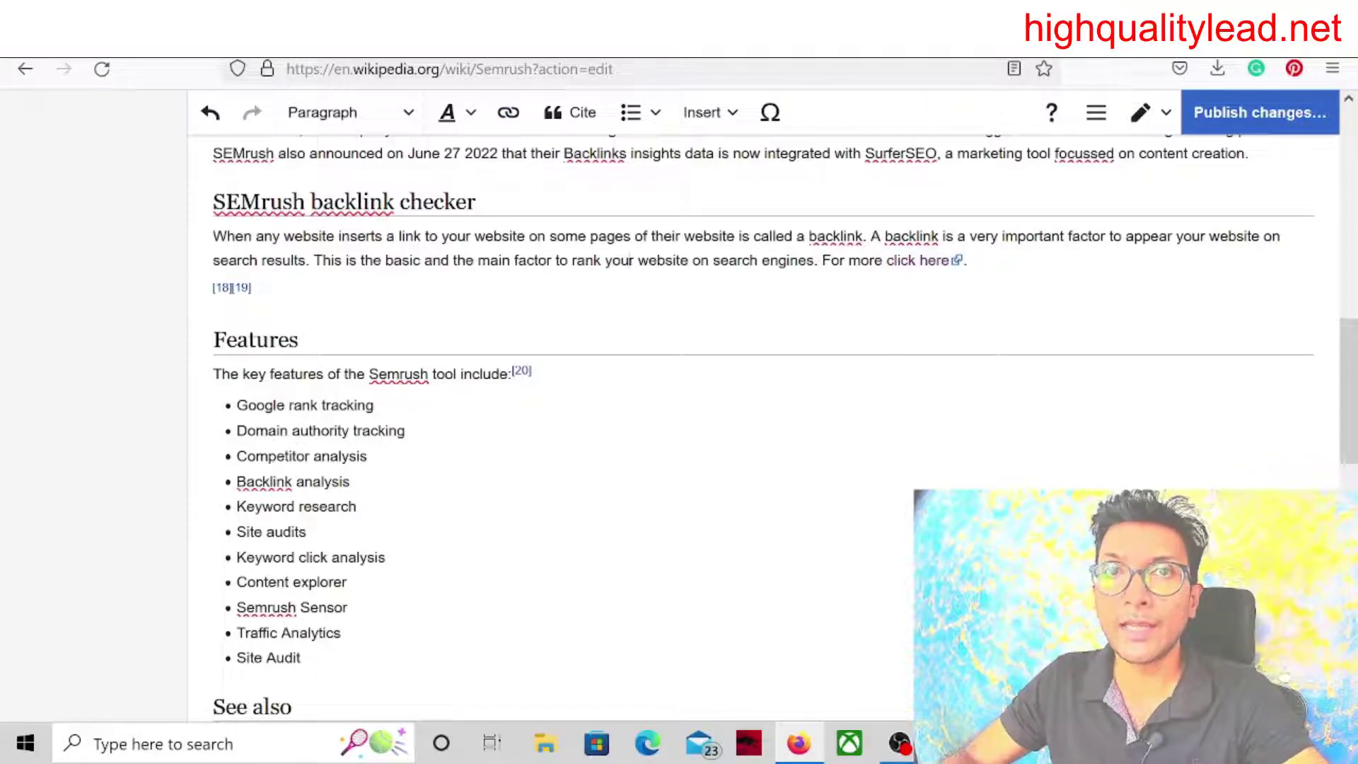
left_click(1223, 117)
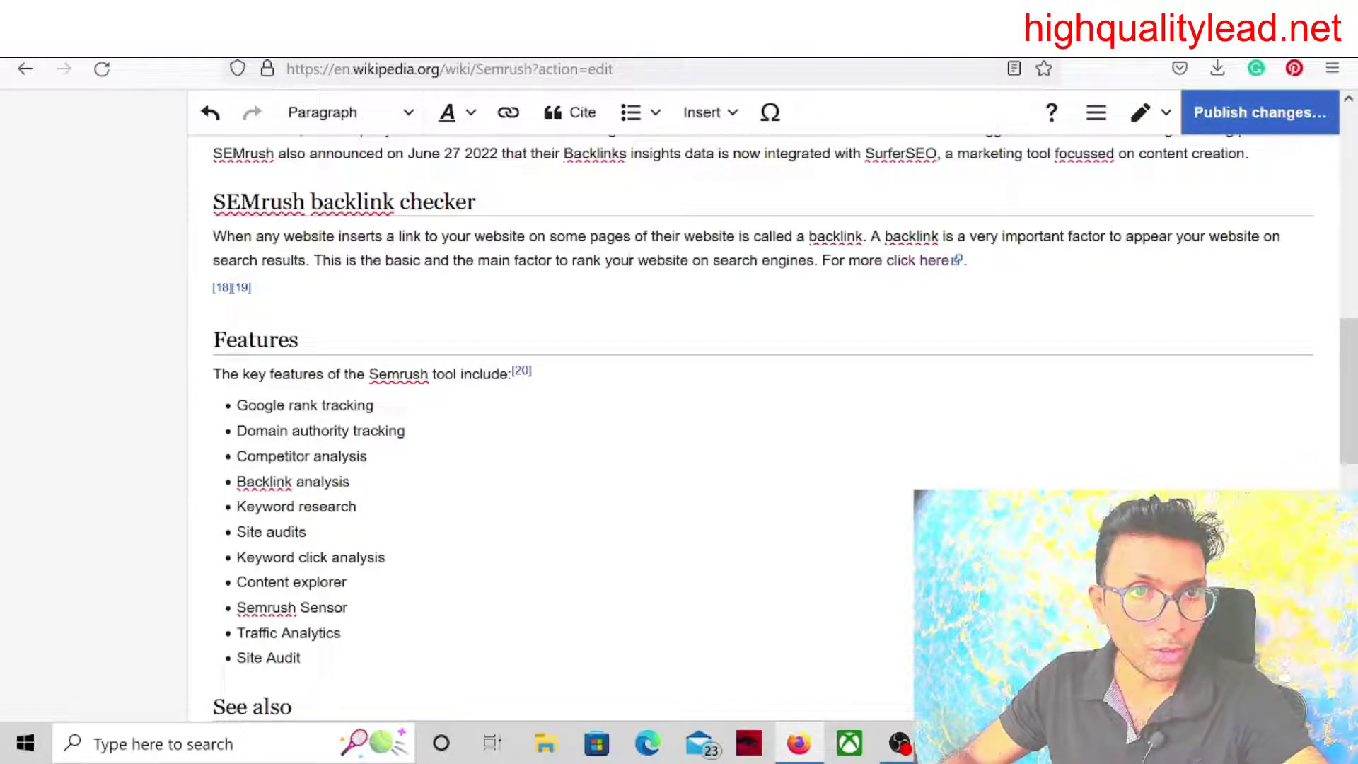
scroll(764, 424, "down", 5)
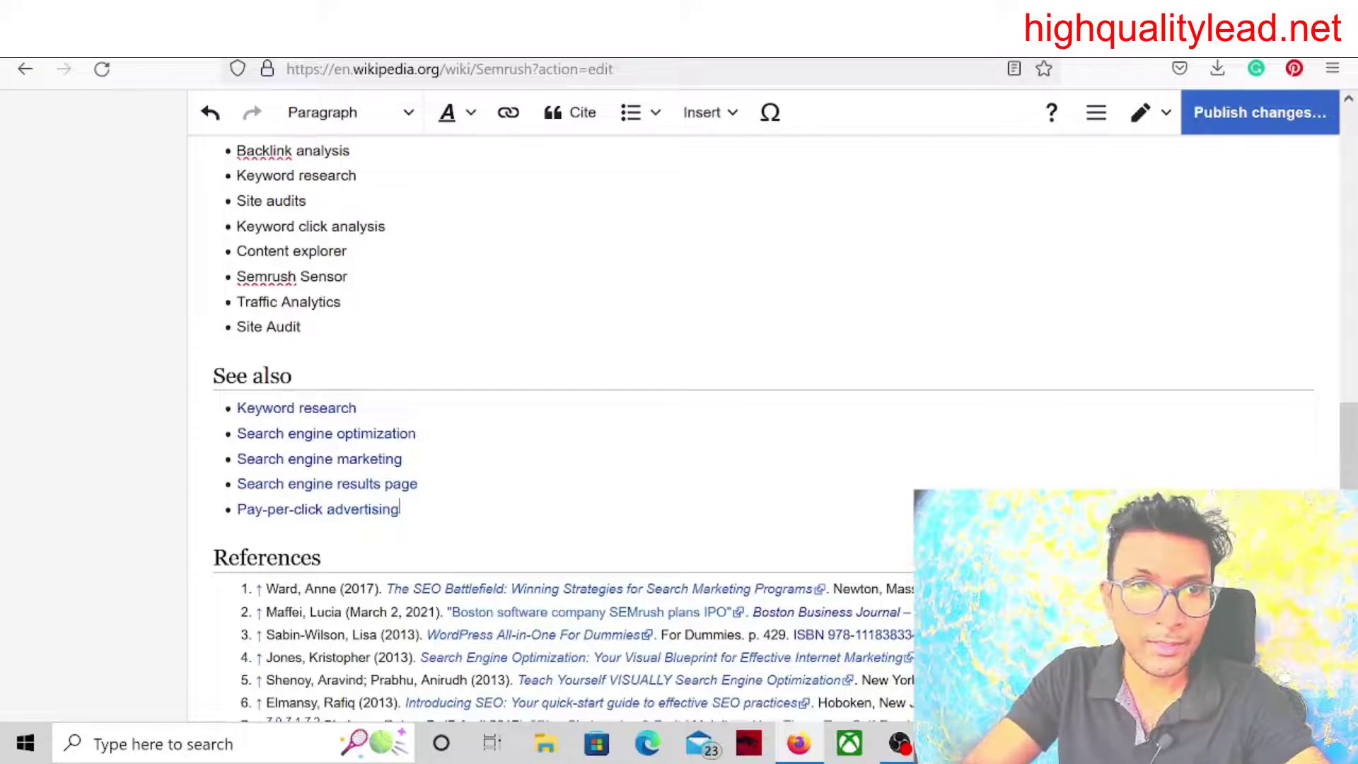
Add a 'Backlink analysis' See also bullet linking externally to the pasted highqualitylead.net SEMrush article URL.
key("Return")
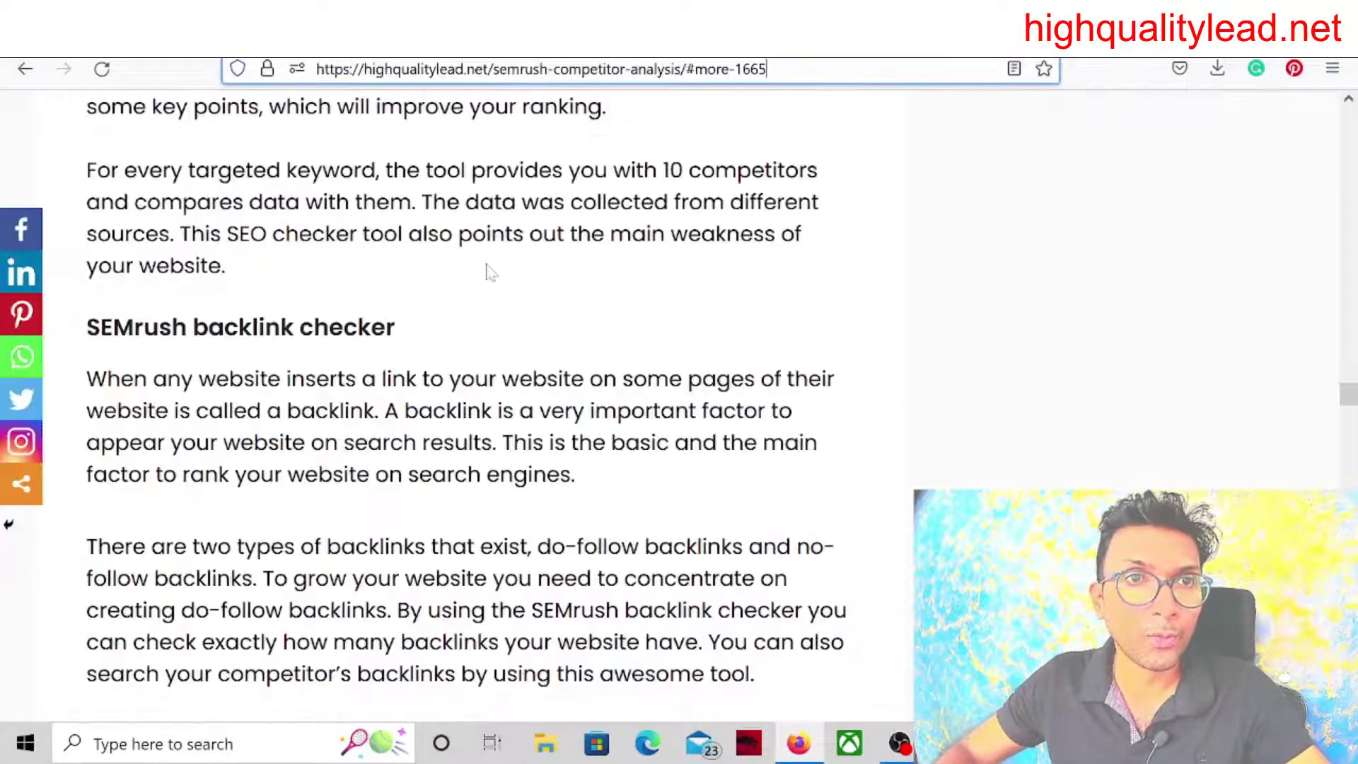
scroll(487, 272, "up", 5)
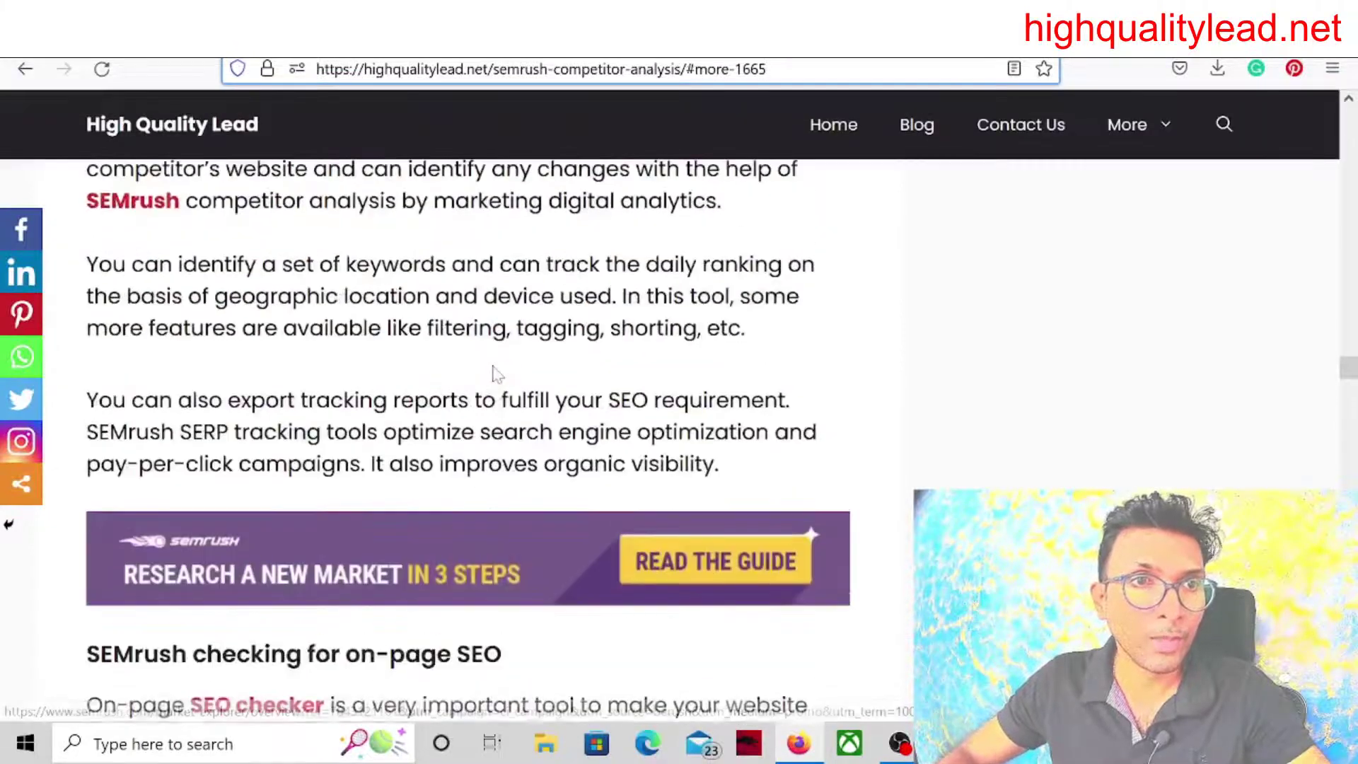
scroll(495, 373, "down", 5)
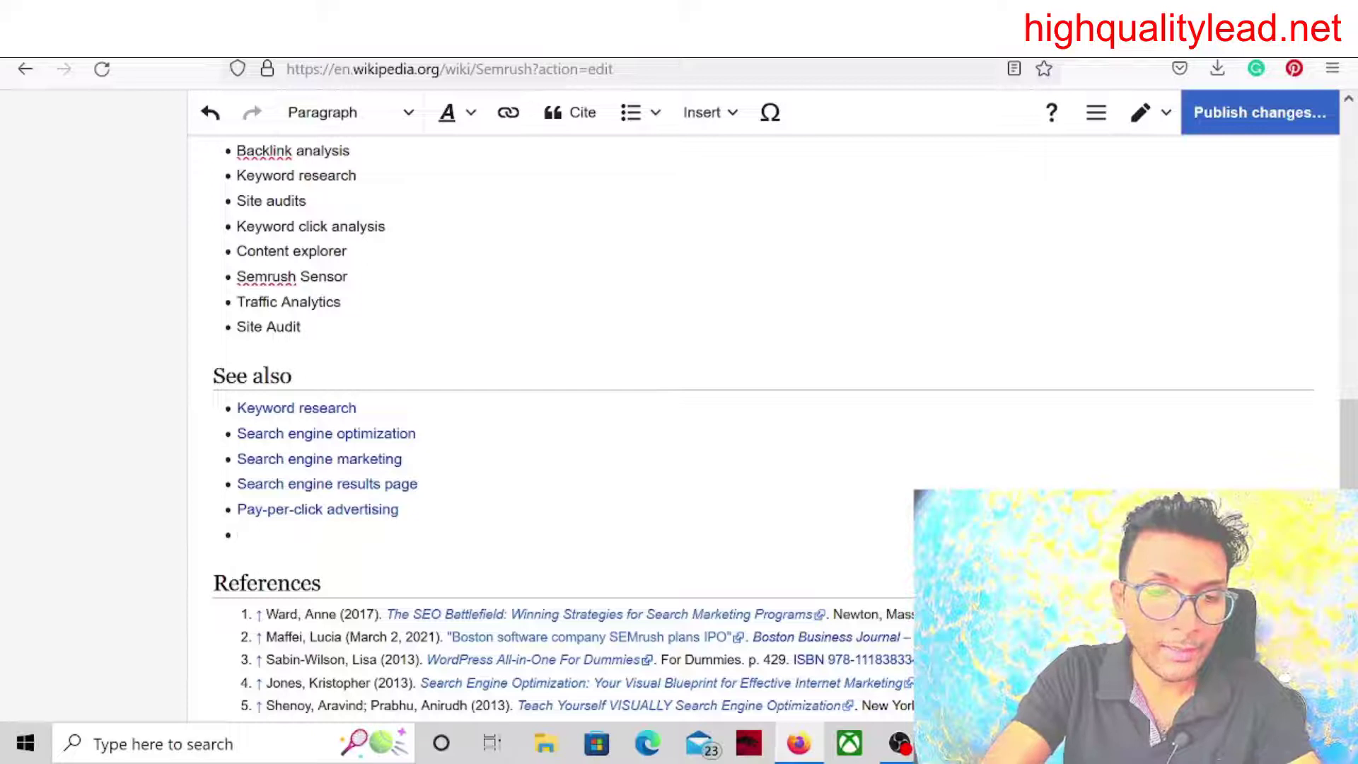
type("cklink")
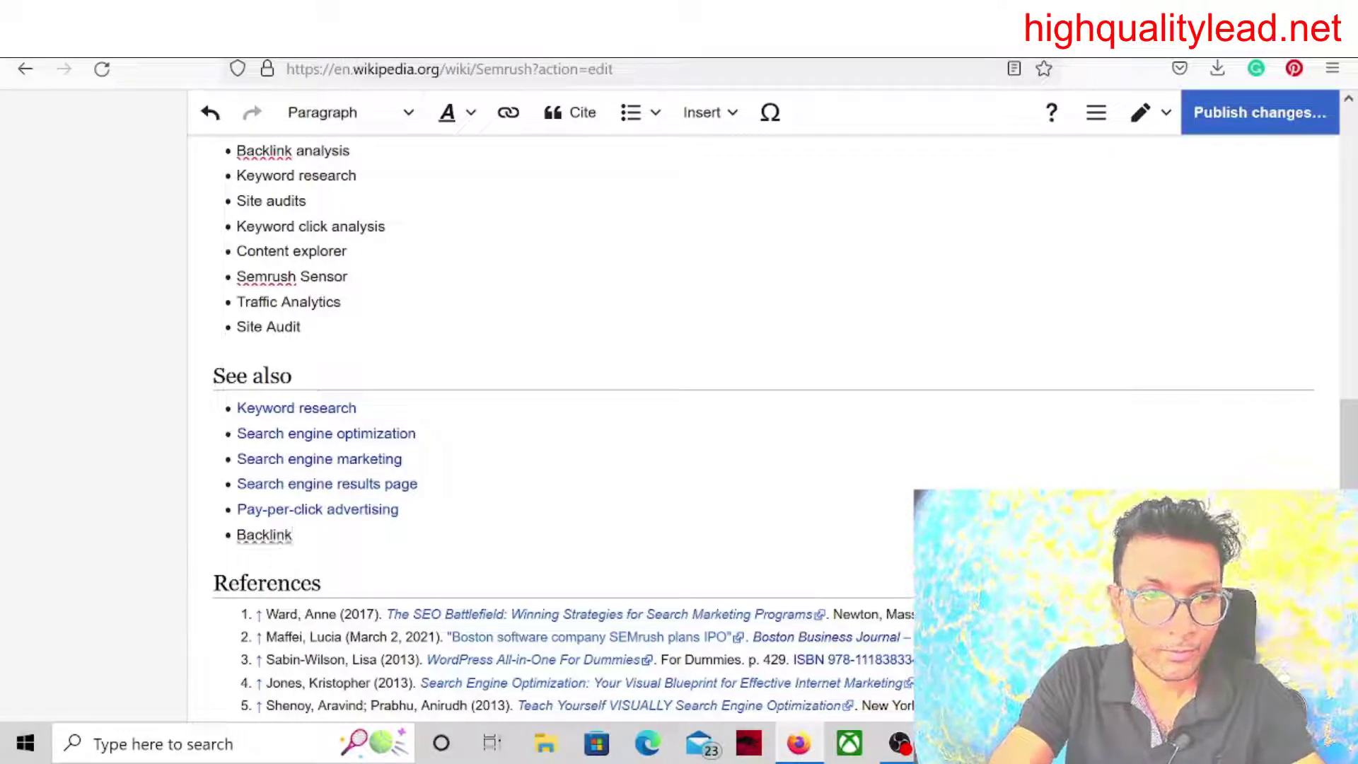
type(" analysi")
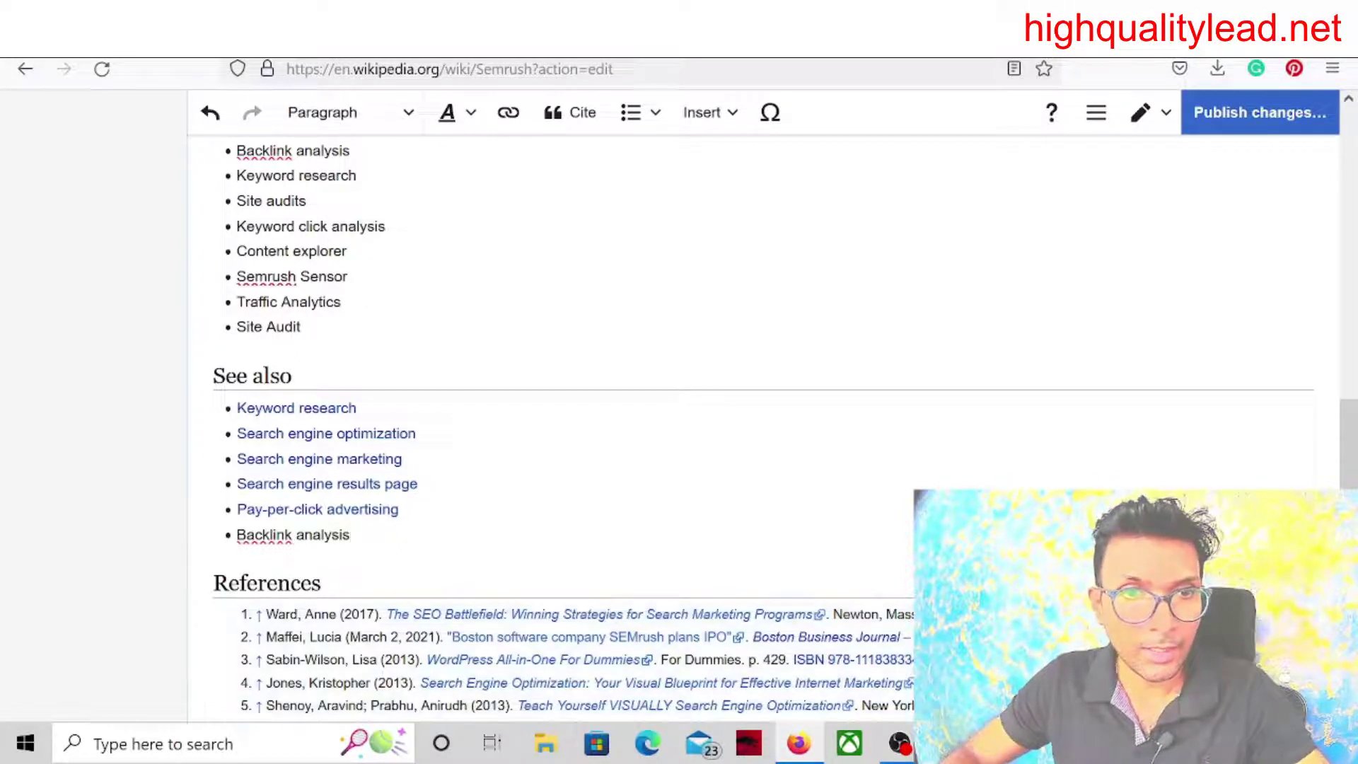
type("s")
key("shift+Left")
key("shift+Left")
key("shift+Left")
key("shift+Left")
key("shift+Left")
key("shift+Left")
key("shift+Left")
left_click(507, 113)
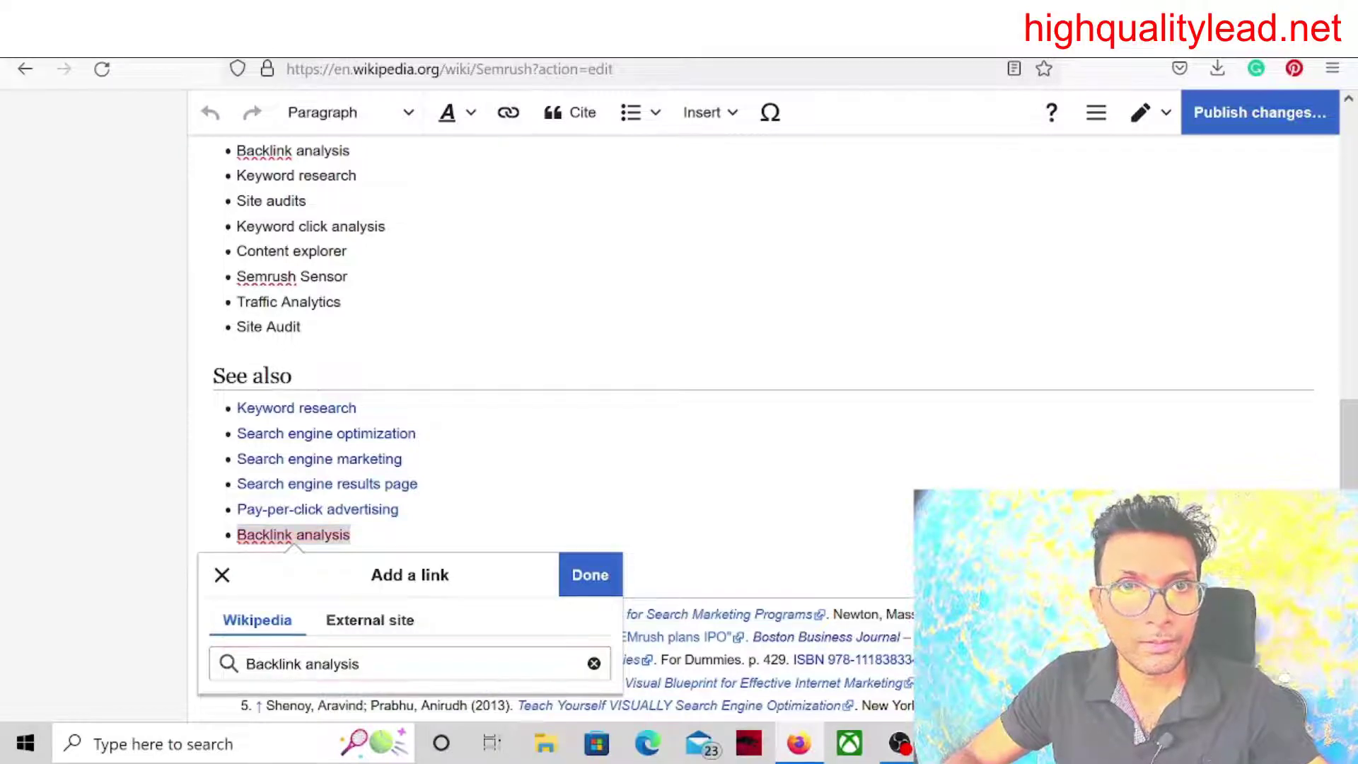
left_click(366, 583)
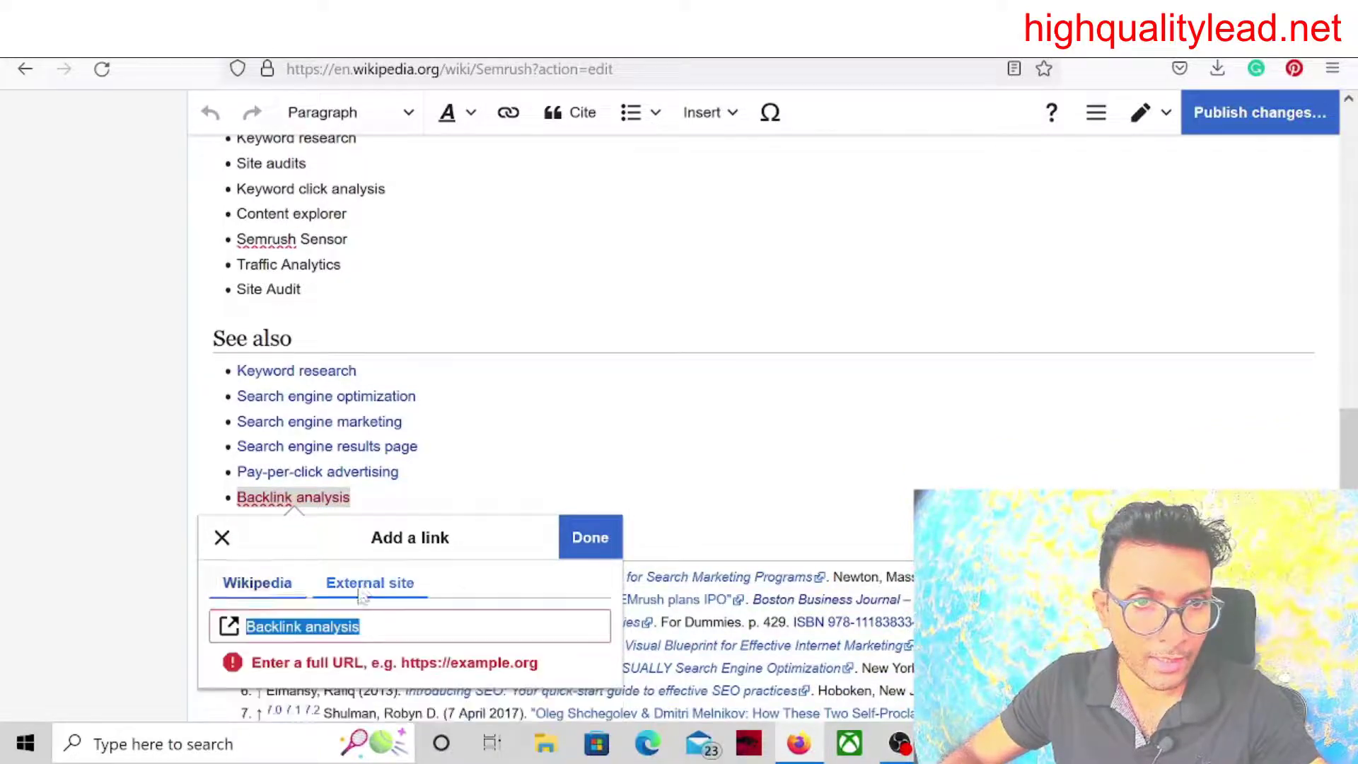
type("https://highqualitylead.net/semrush-competitor-analysis/")
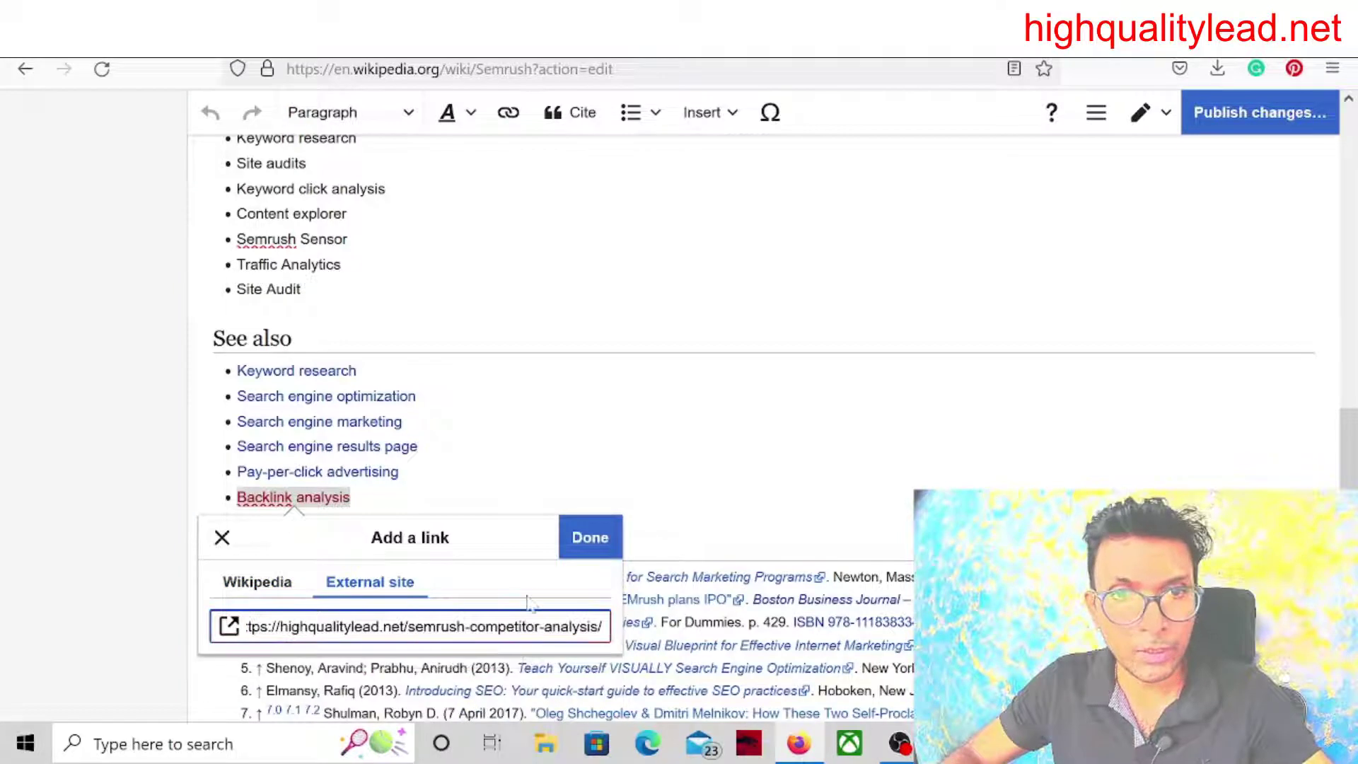
left_click(592, 541)
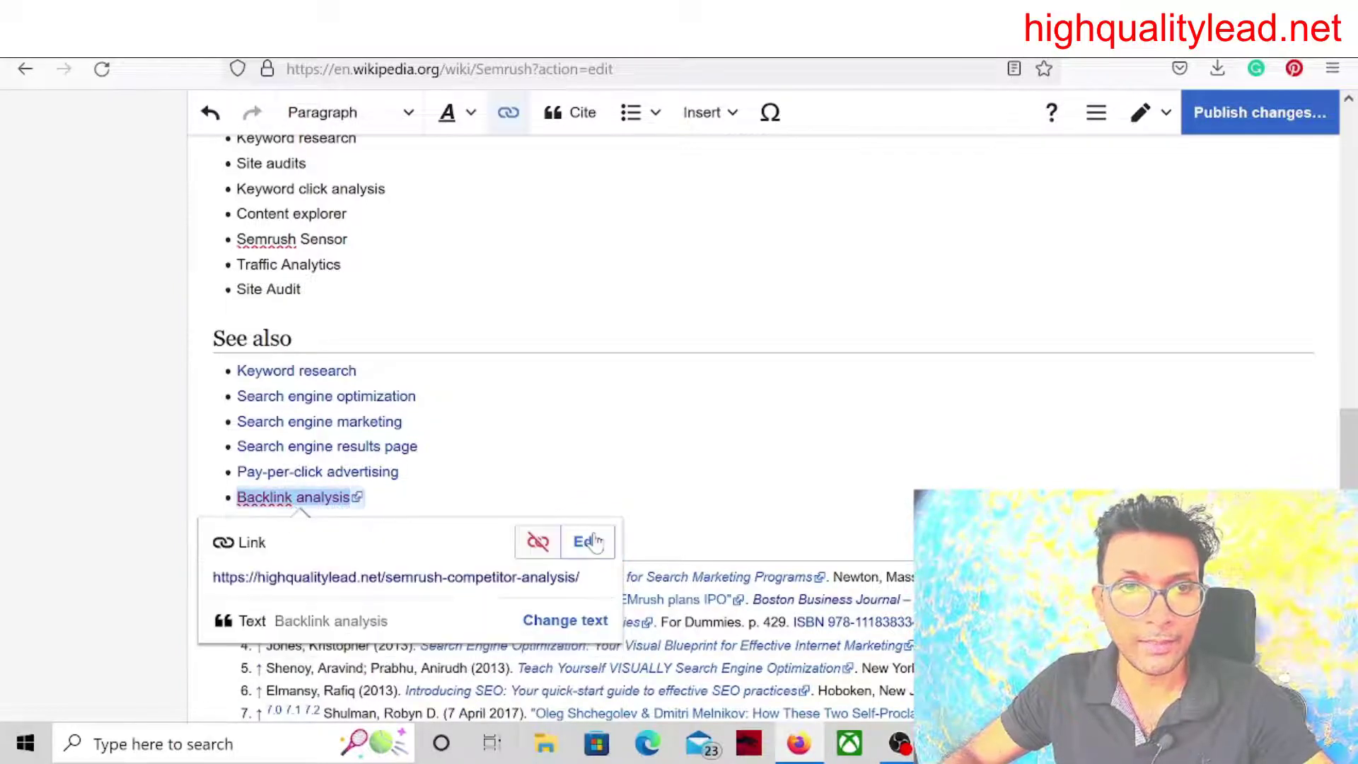
left_click(400, 471)
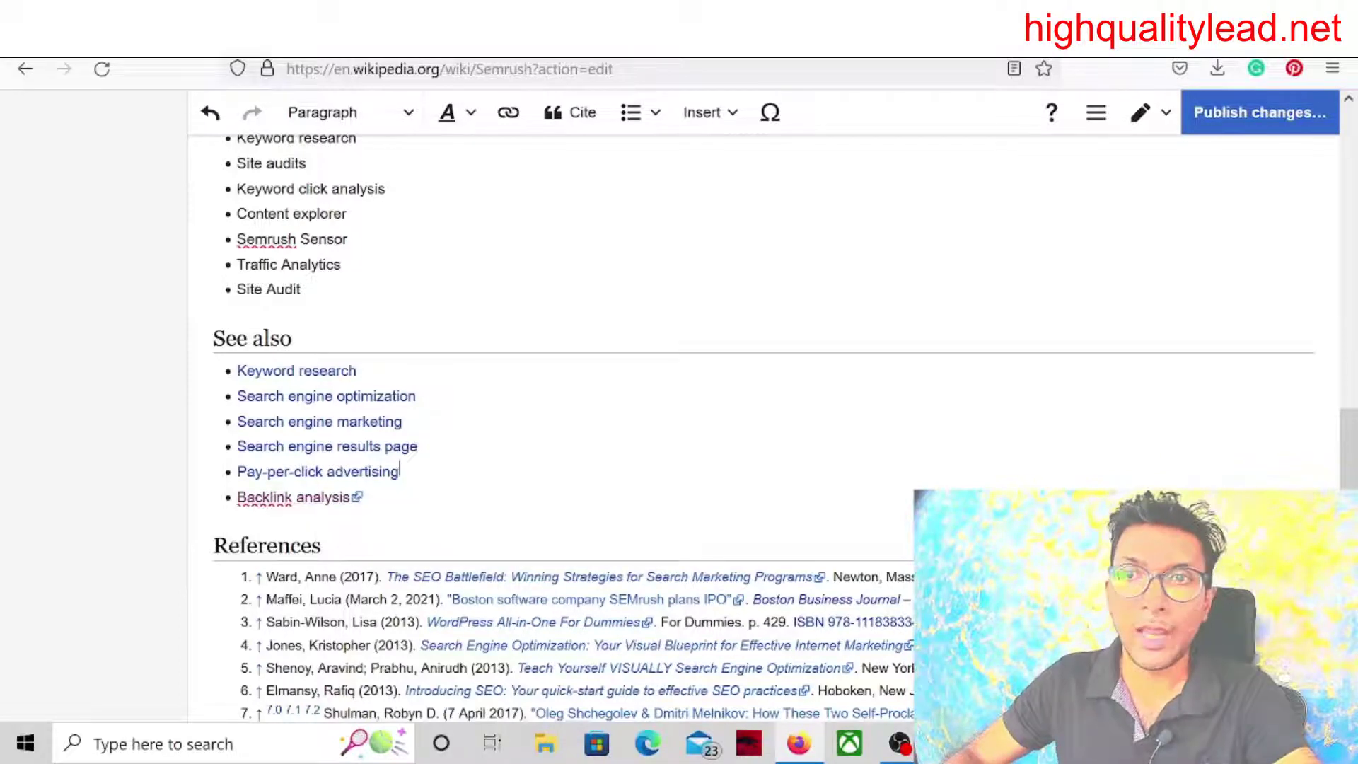
In the save dialog, mark the edit as minor and watch the Semrush page permanently.
left_click(1246, 122)
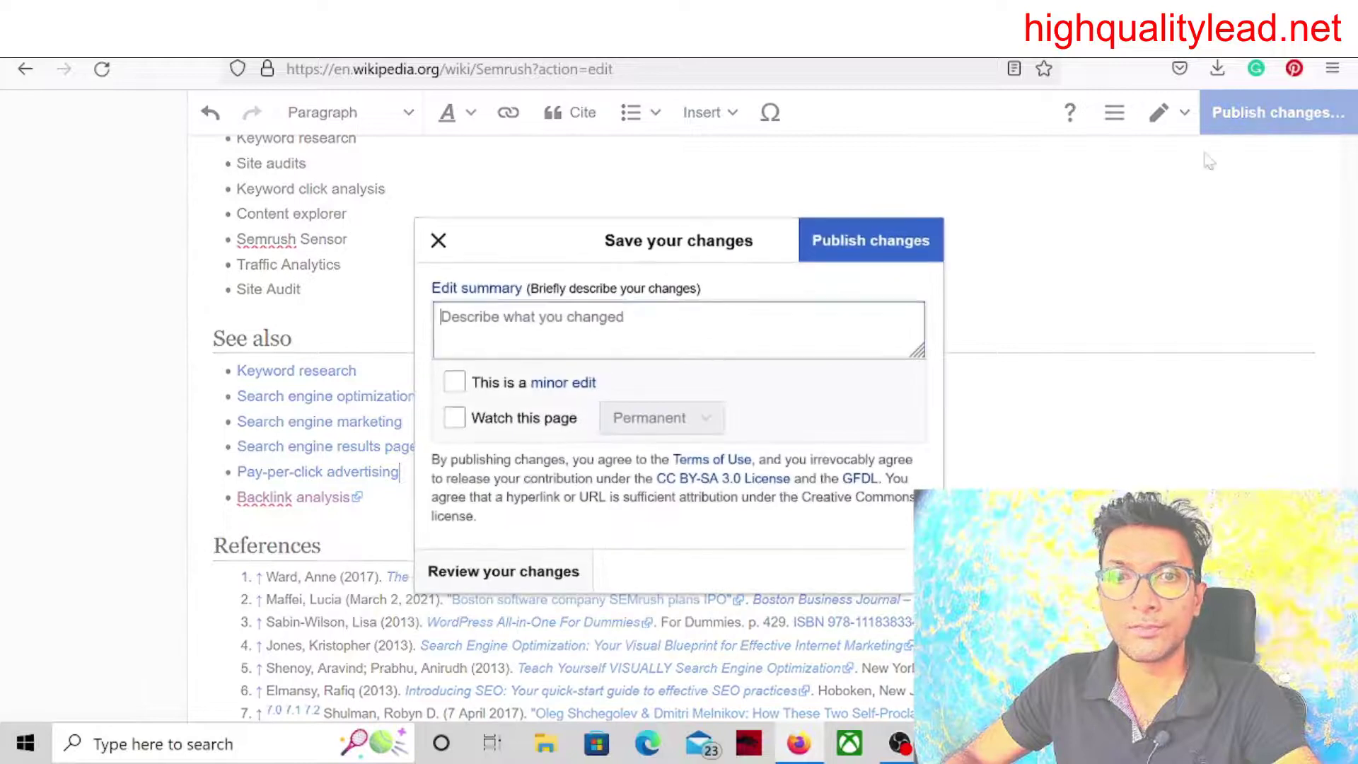
left_click(454, 384)
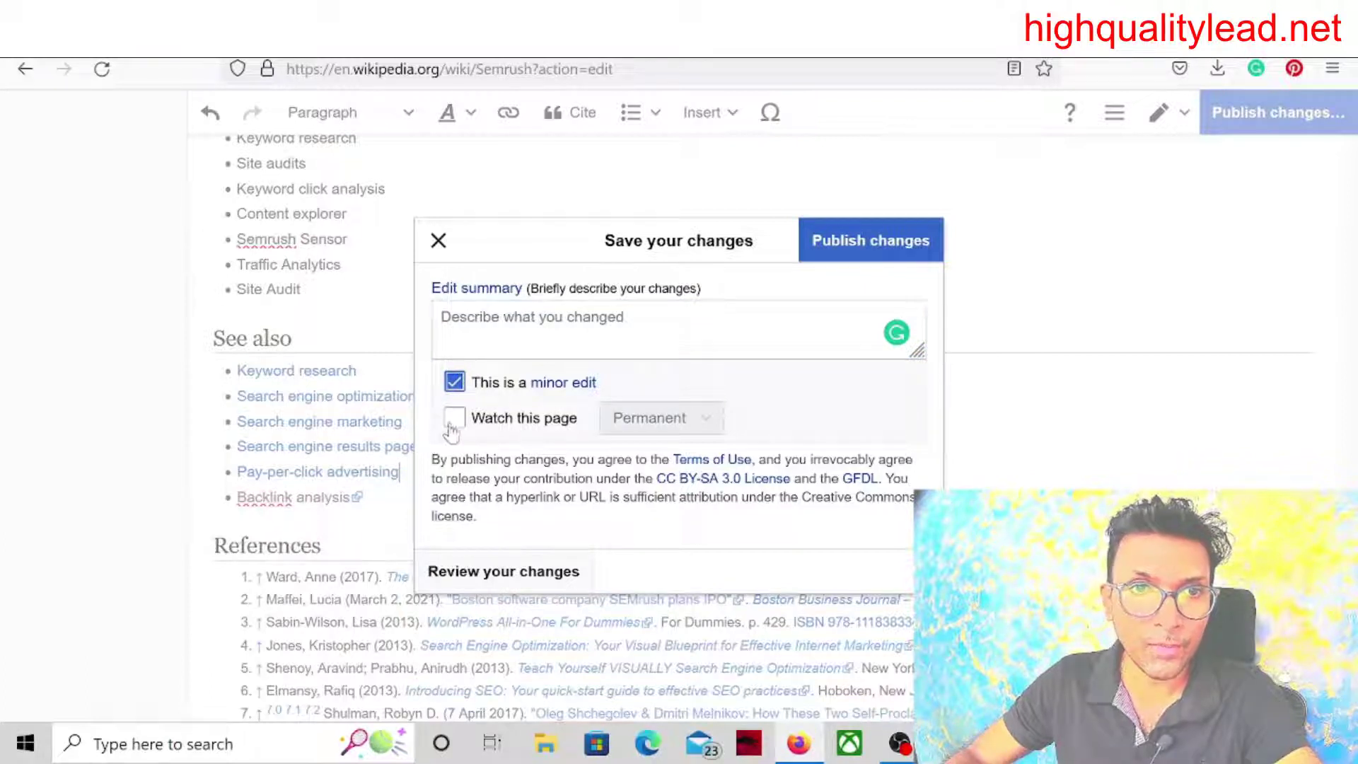
left_click(454, 420)
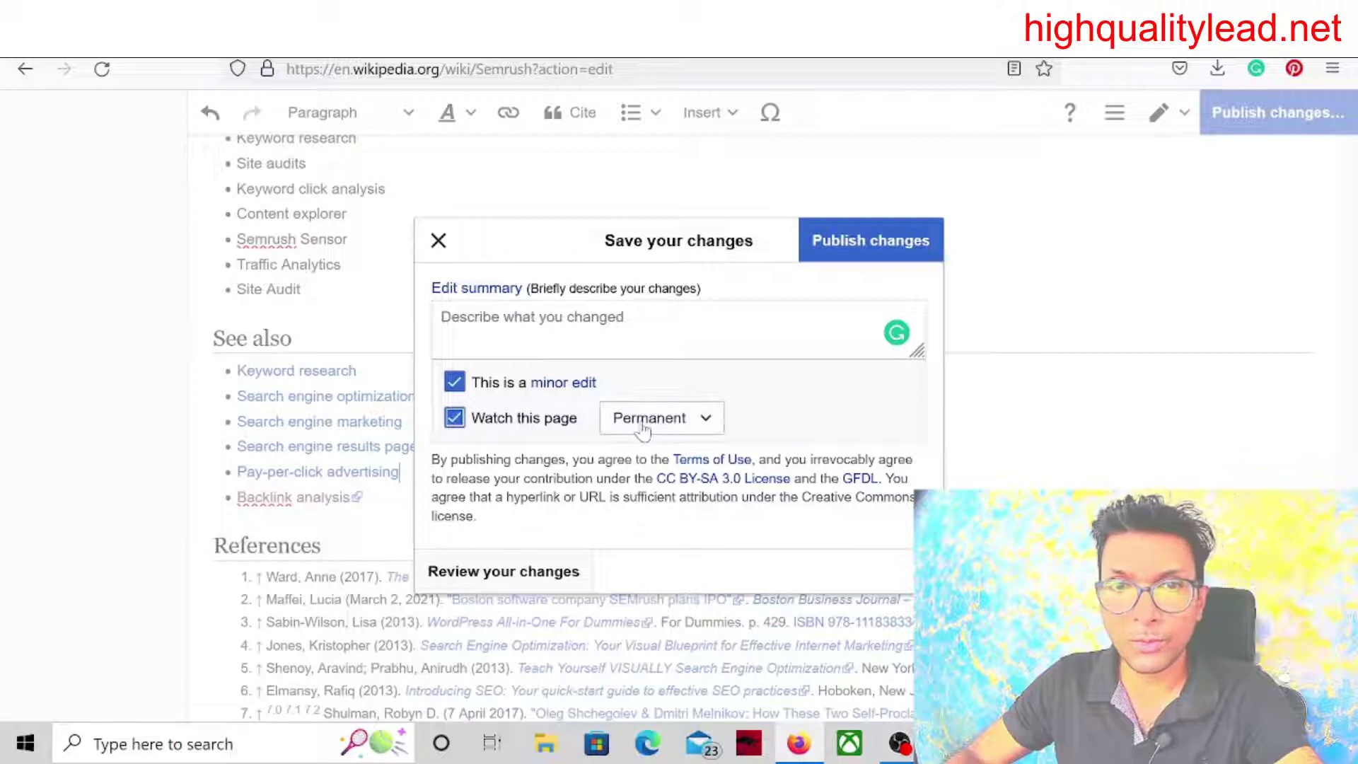
left_click(668, 424)
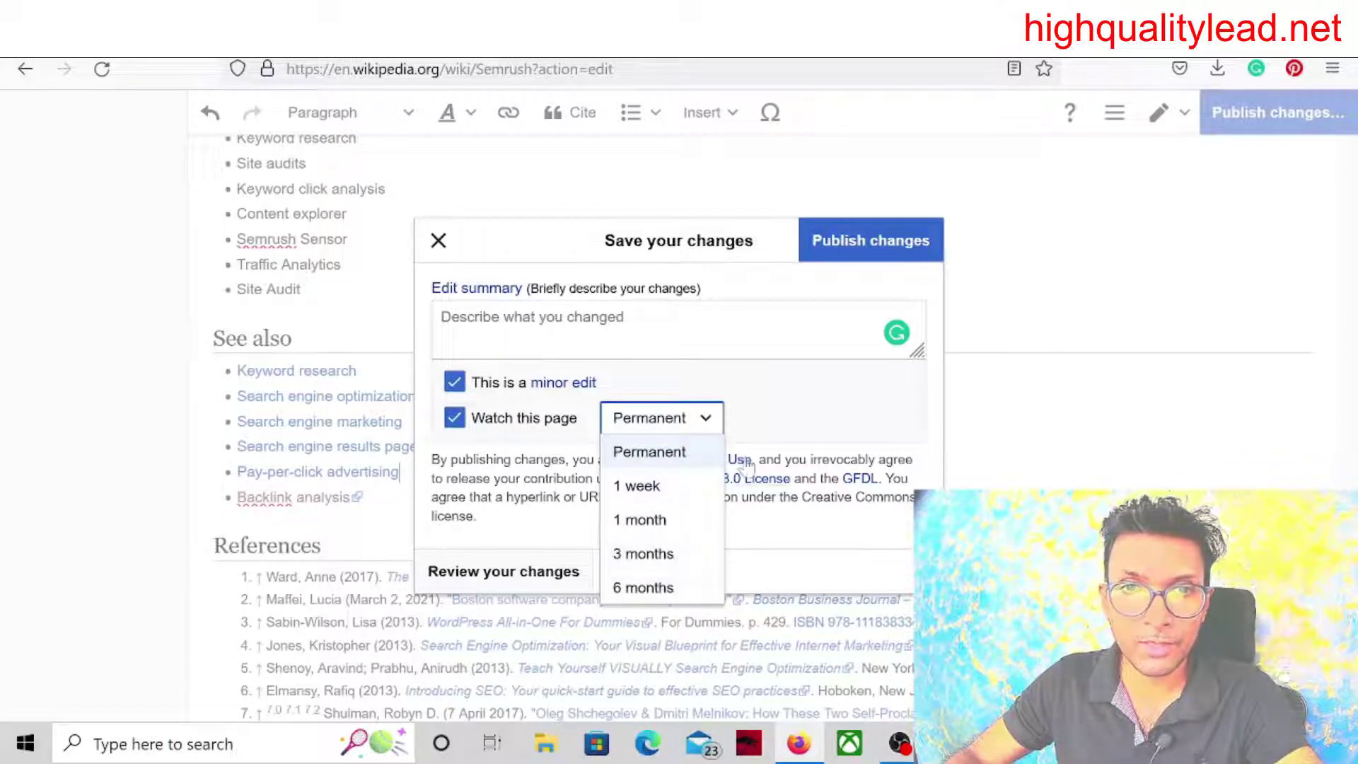
left_click(784, 406)
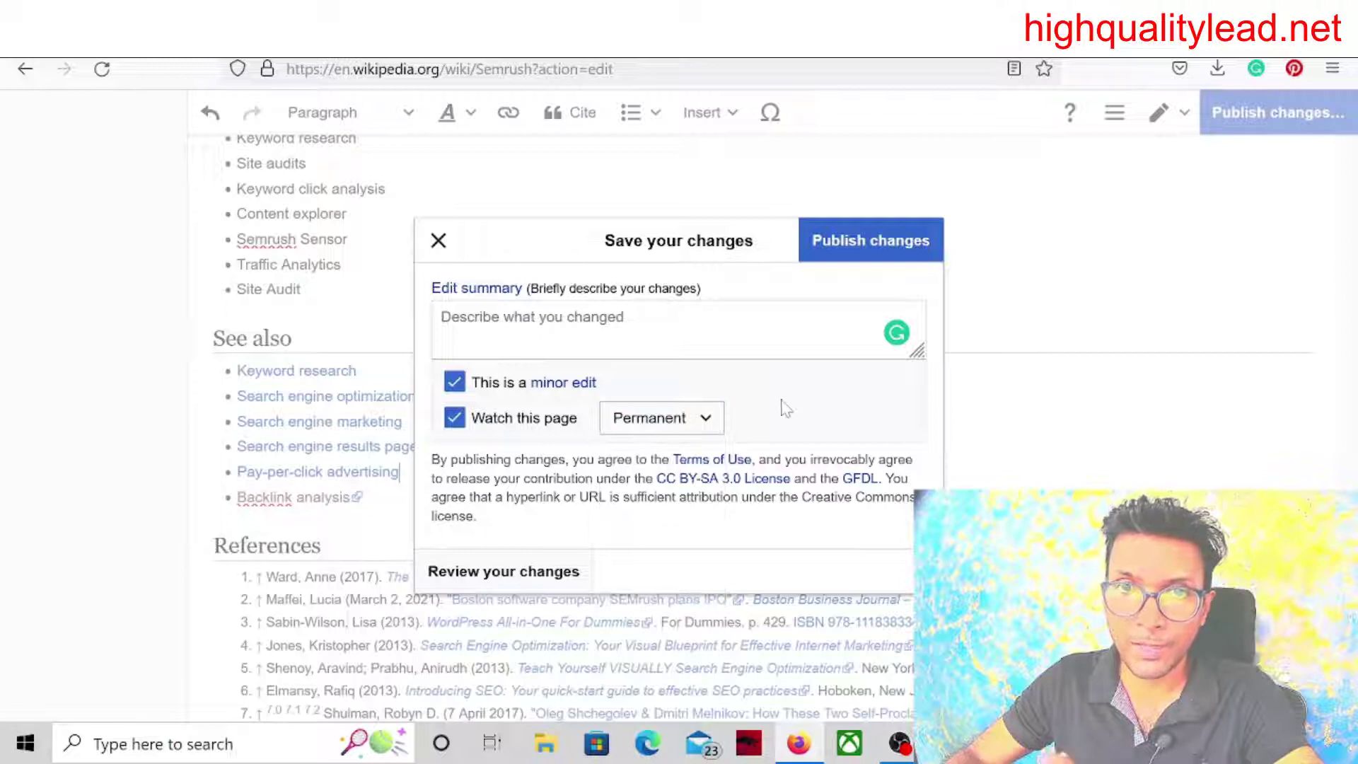
Publish the changes, entering the CAPTCHA answer when prompted.
left_click(869, 244)
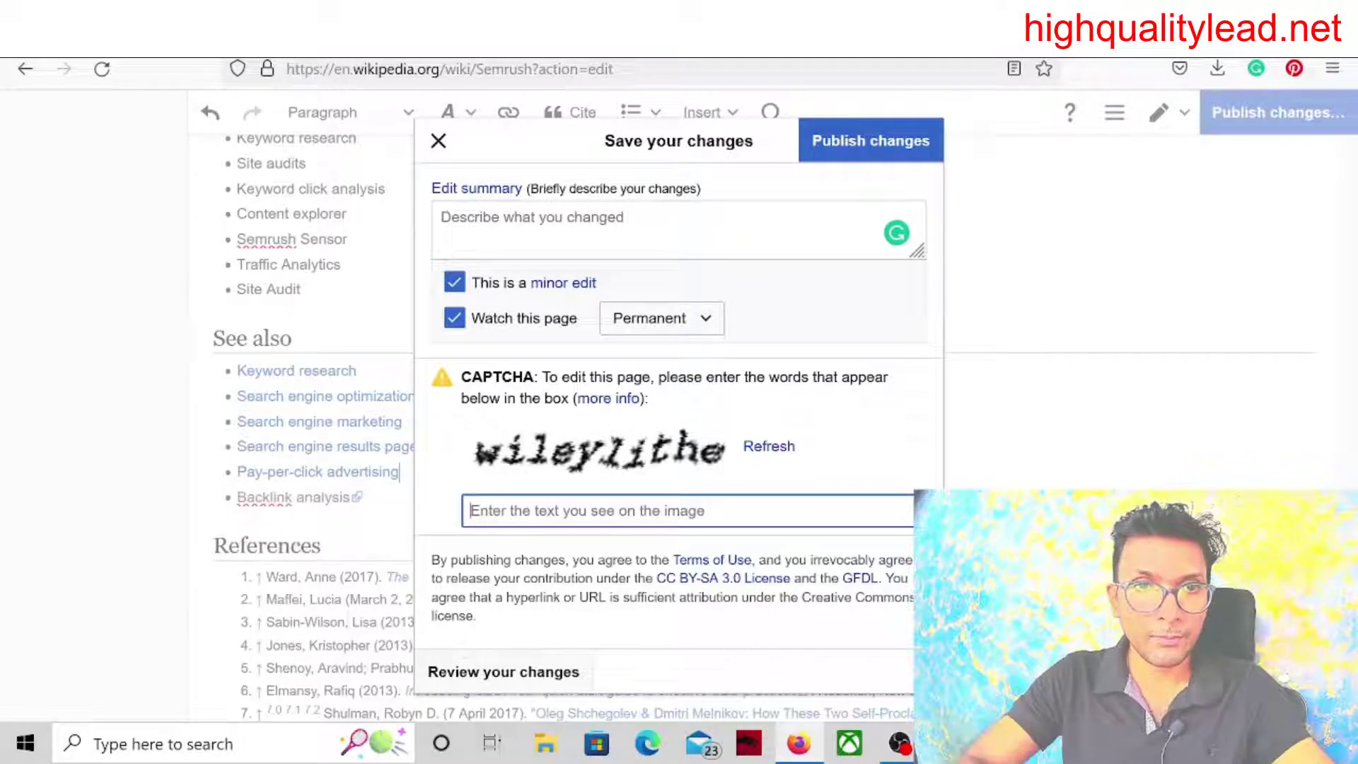
type("wileylithe")
left_click(877, 145)
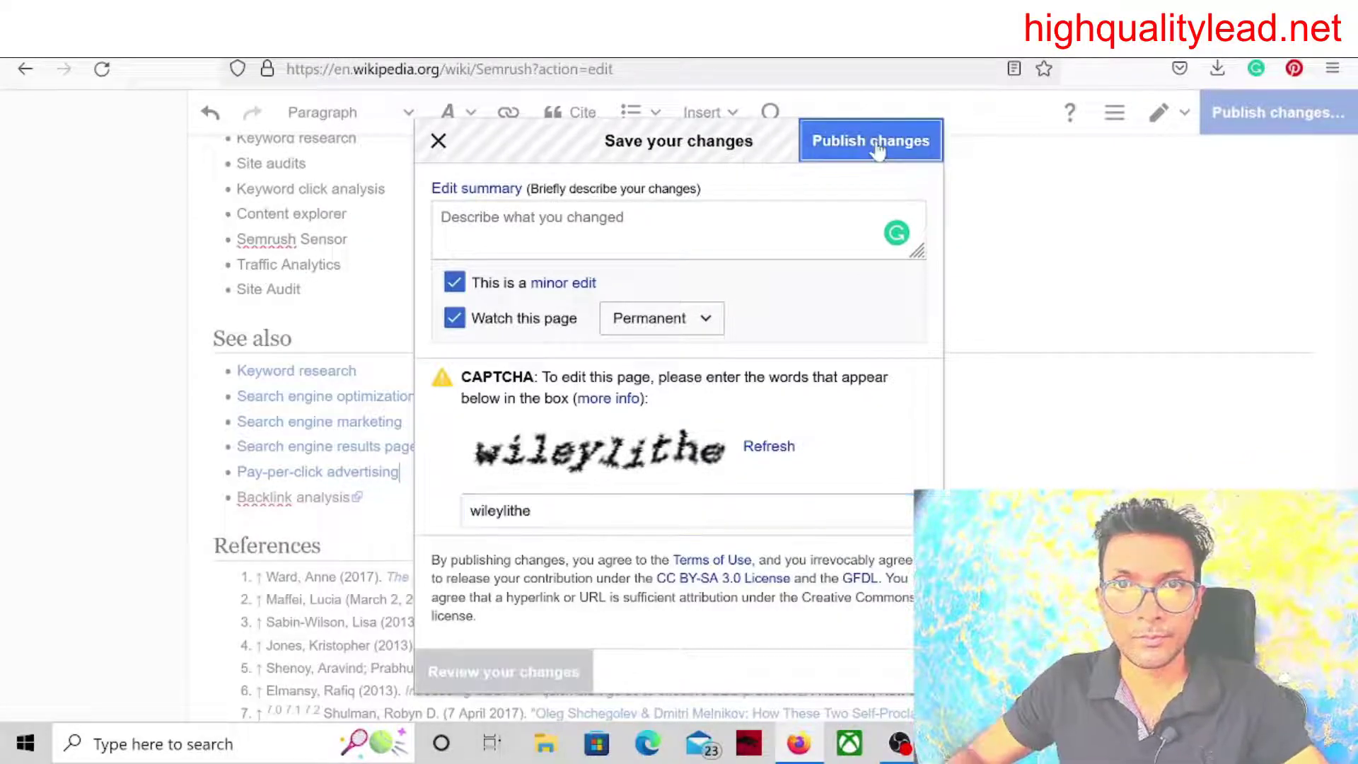